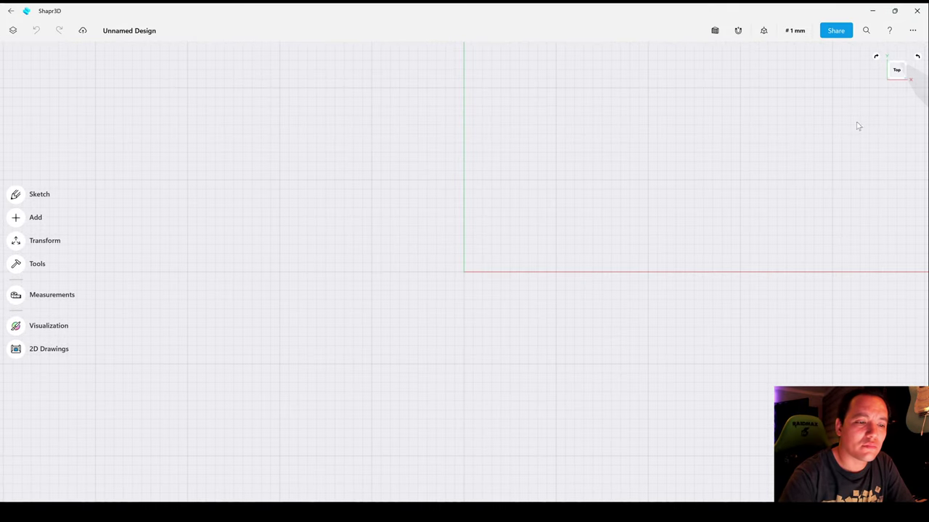
- Sketch a six-sided polygon centred on the origin on the ground plane and set its radius to 10 mm
left_click(16, 195)
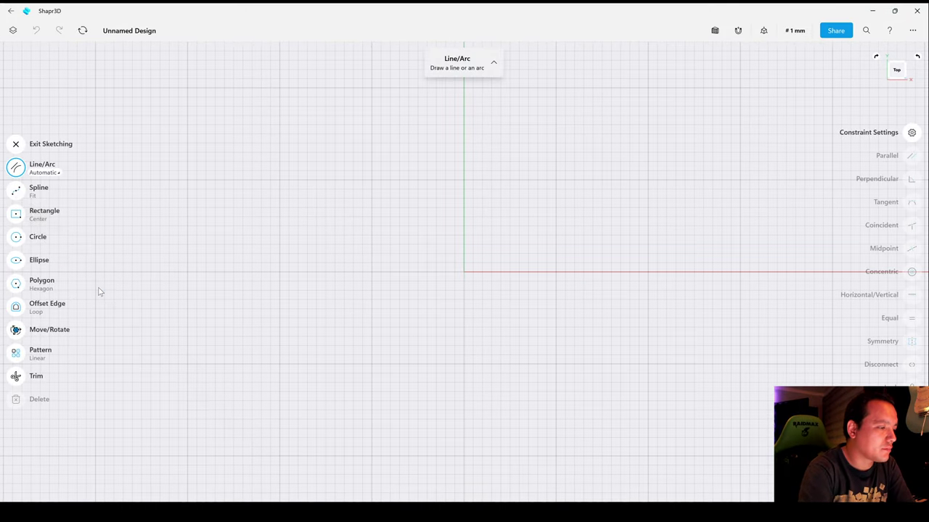
left_click(16, 283)
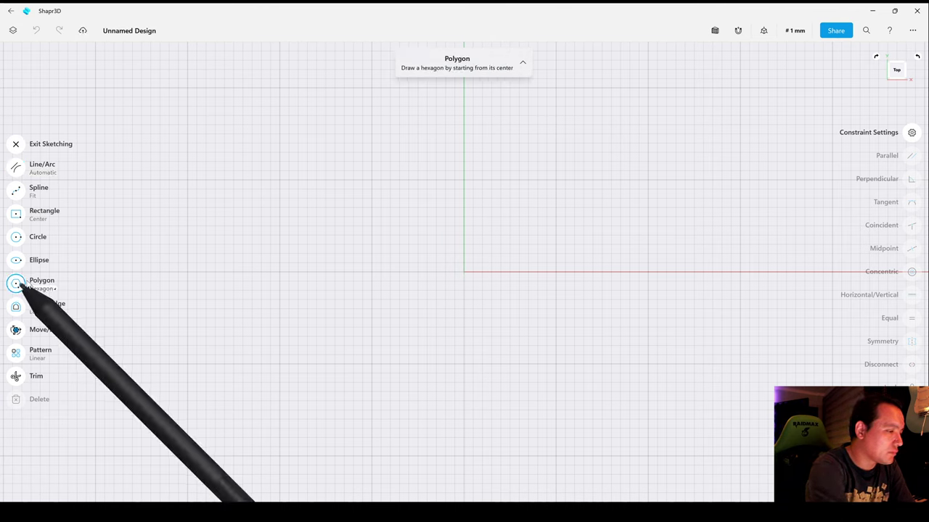
left_click(53, 289)
left_click(127, 305)
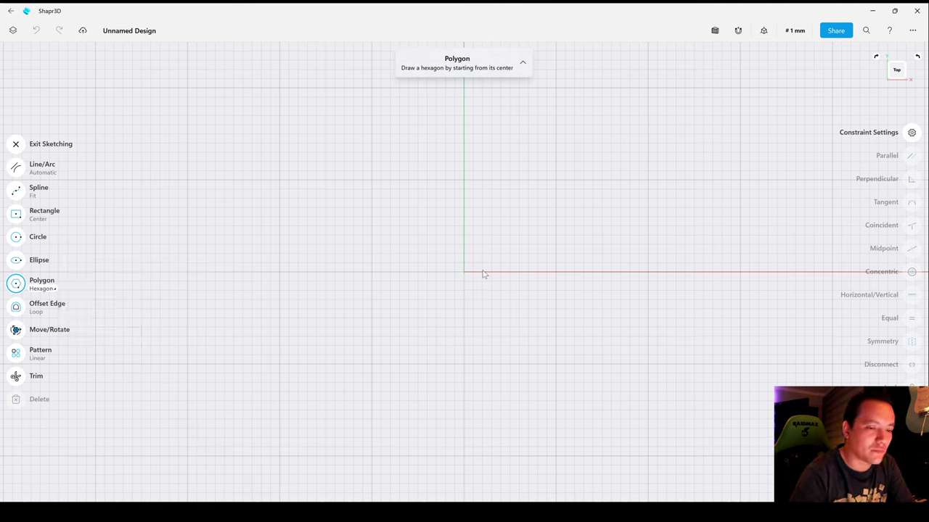
left_click_drag(464, 272, 649, 274)
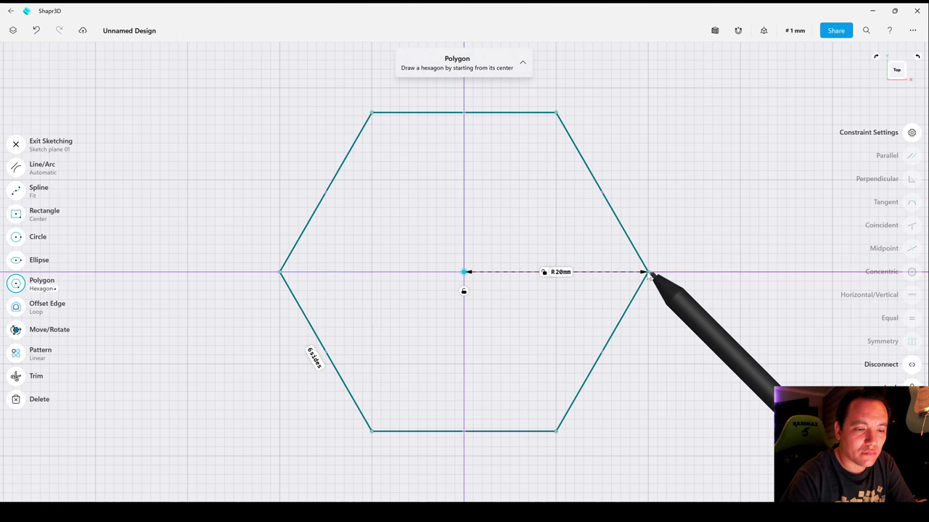
left_click(562, 273)
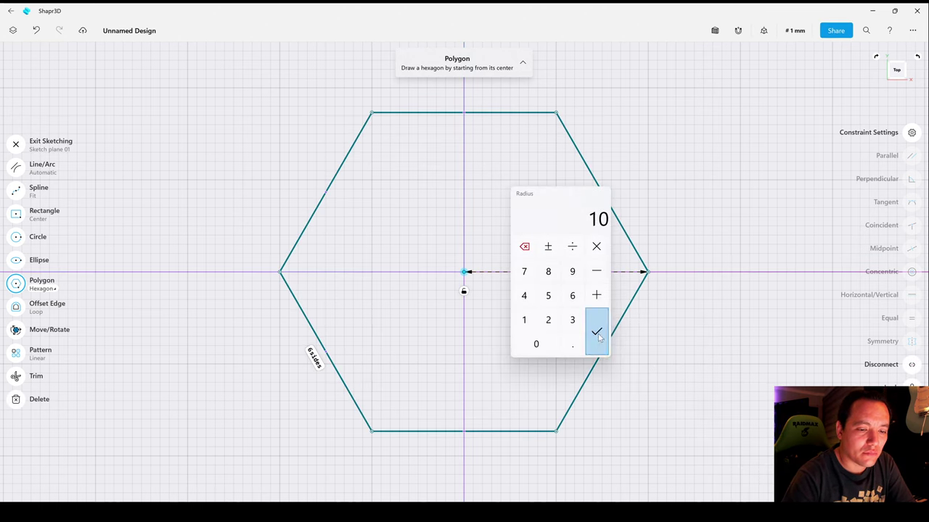
left_click(597, 333)
- Extrude the hexagon profile upward 8 mm into a solid body
right_click_drag(569, 373, 530, 304)
left_click(528, 283)
left_click_drag(527, 272, 542, 203)
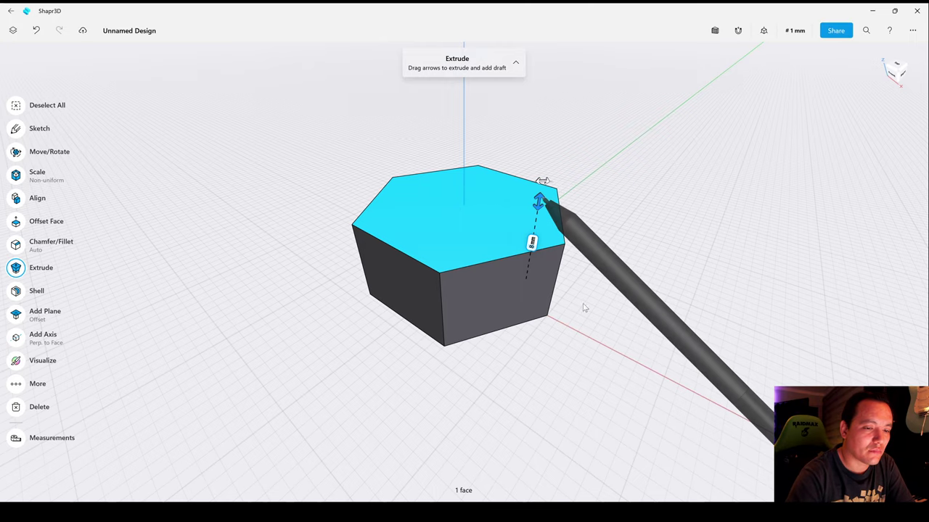
left_click(584, 342)
- Start a sketch on the hexagonal body's bottom face and draw a centred circle about 11.24 mm in diameter
right_click_drag(583, 341, 566, 253)
left_click(508, 218)
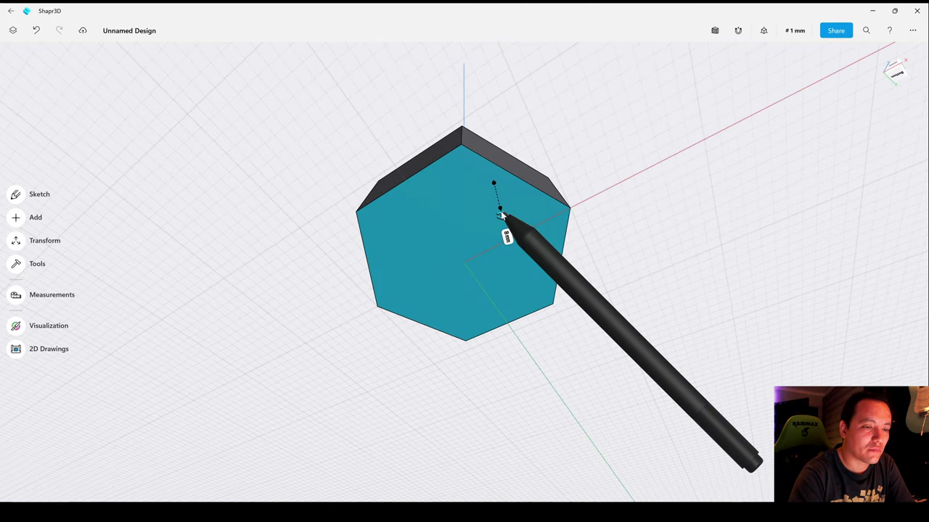
left_click(17, 132)
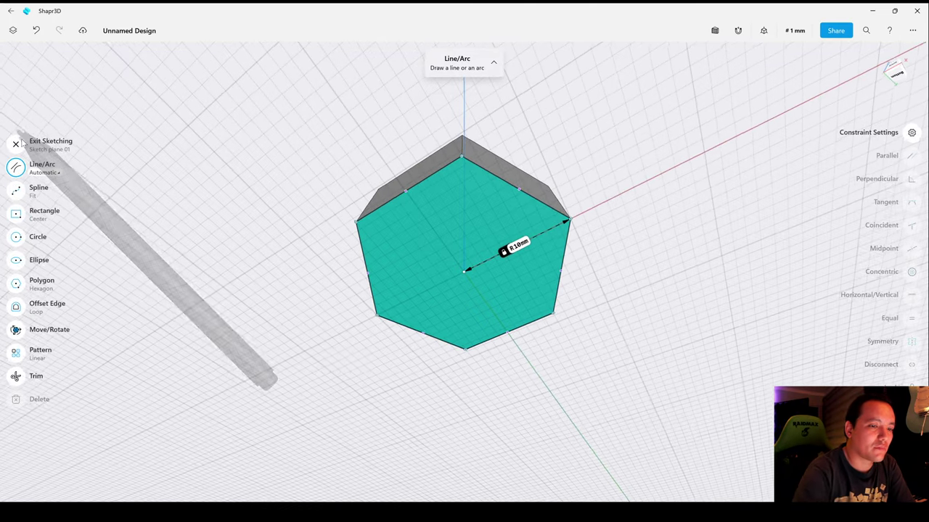
mouse_move(456, 176)
left_mouse_down()
mouse_move(412, 341)
mouse_move(486, 174)
left_mouse_up()
left_click(457, 177)
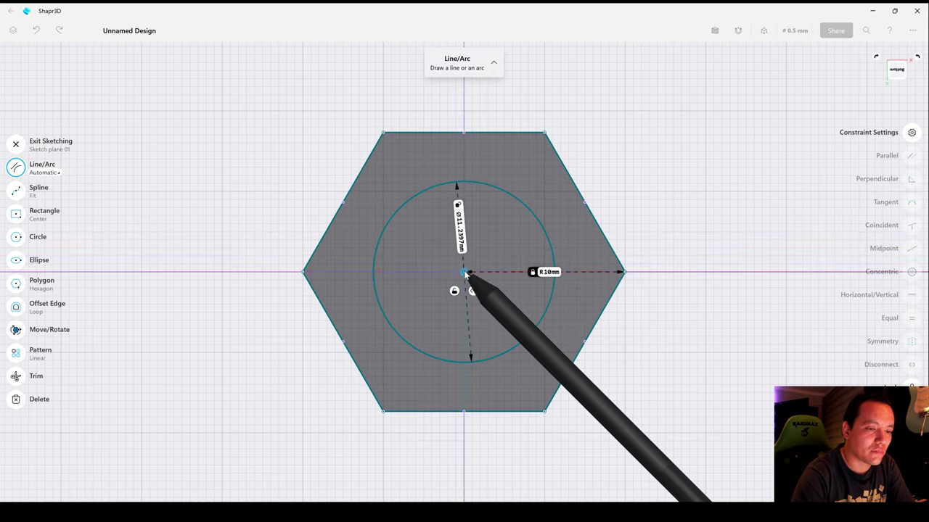
- Enlarge the circle on the bottom face and lock its diameter at 17 mm
left_click(552, 252)
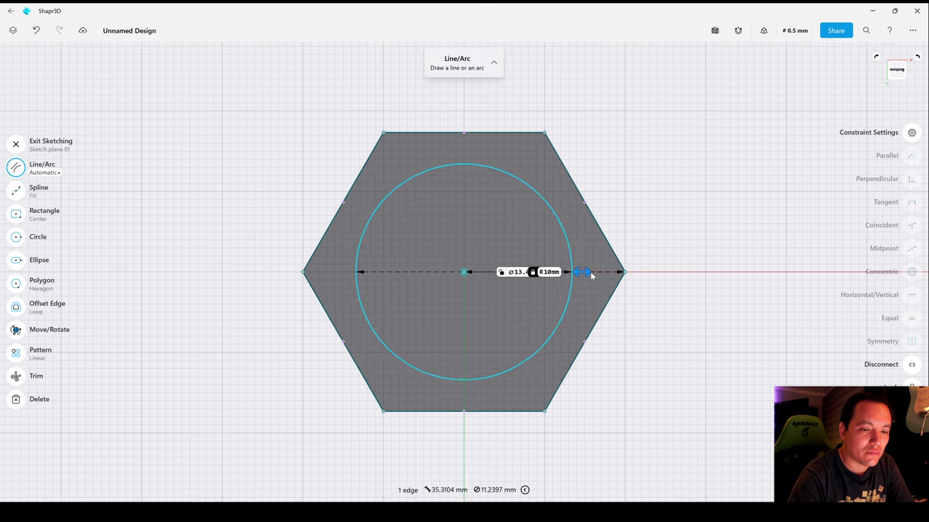
left_click_drag(591, 275, 617, 274)
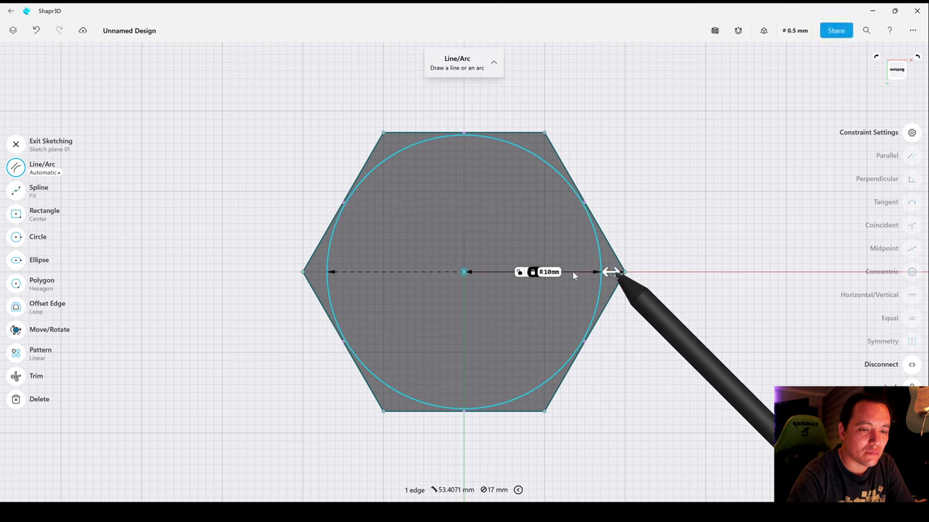
left_click(544, 272)
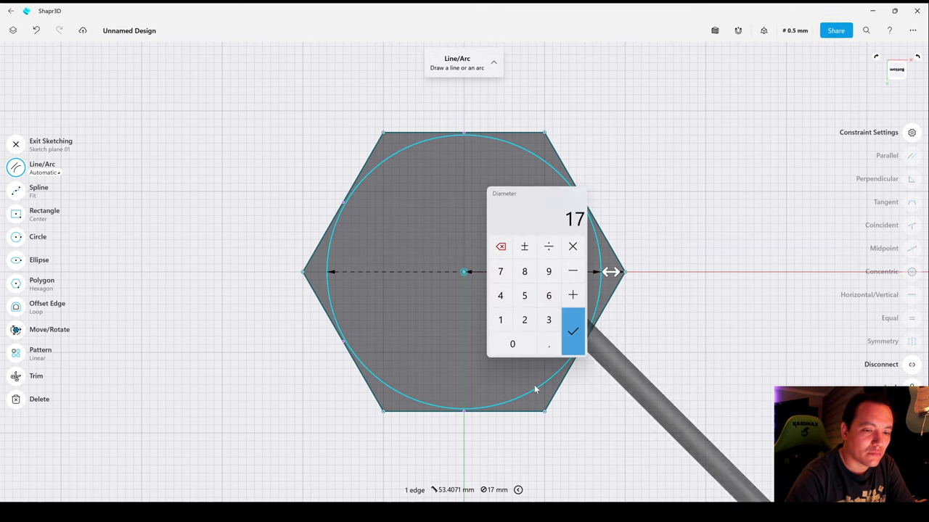
left_click(572, 329)
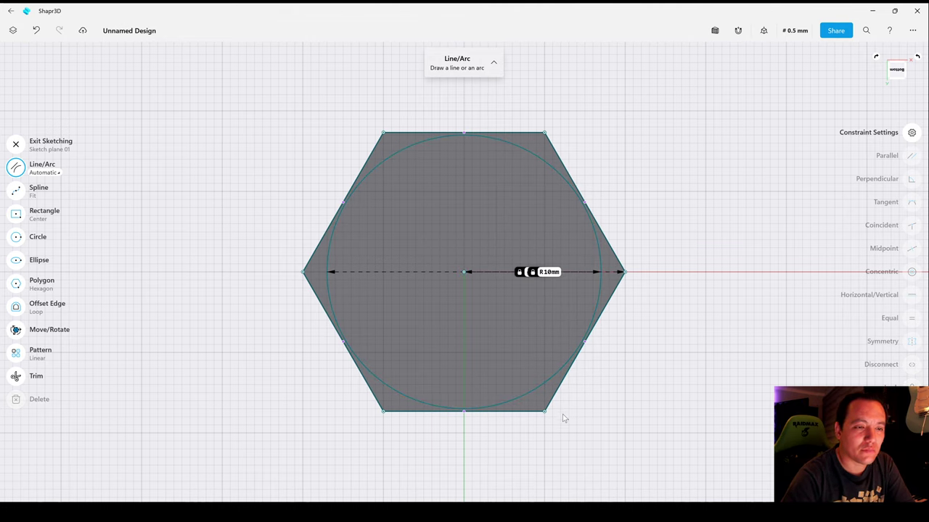
- Draw a circle about 23 mm in diameter around the hexagon and extrude the area outside the 17 mm circle 12 mm into the body with a 45° draft
mouse_move(455, 95)
left_mouse_down()
mouse_move(307, 388)
mouse_move(672, 262)
mouse_move(455, 96)
left_mouse_up()
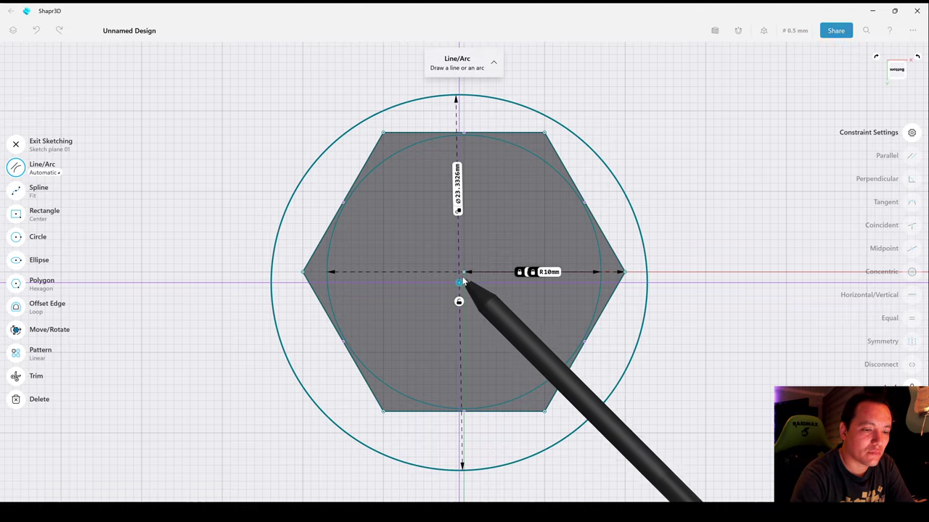
mouse_move(686, 334)
right_mouse_down()
mouse_move(659, 332)
mouse_move(657, 270)
mouse_move(681, 254)
mouse_move(675, 242)
right_mouse_up()
left_click(626, 284)
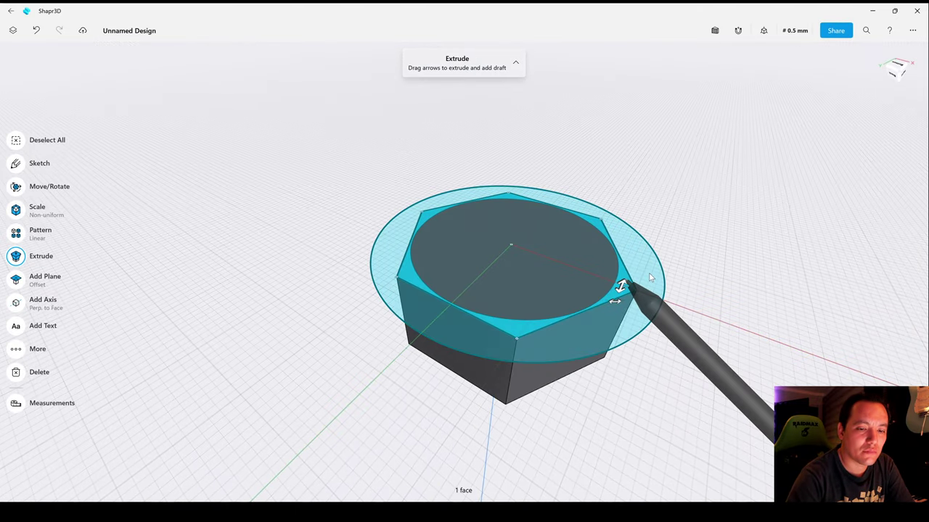
left_click(648, 276)
left_click_drag(645, 283, 617, 389)
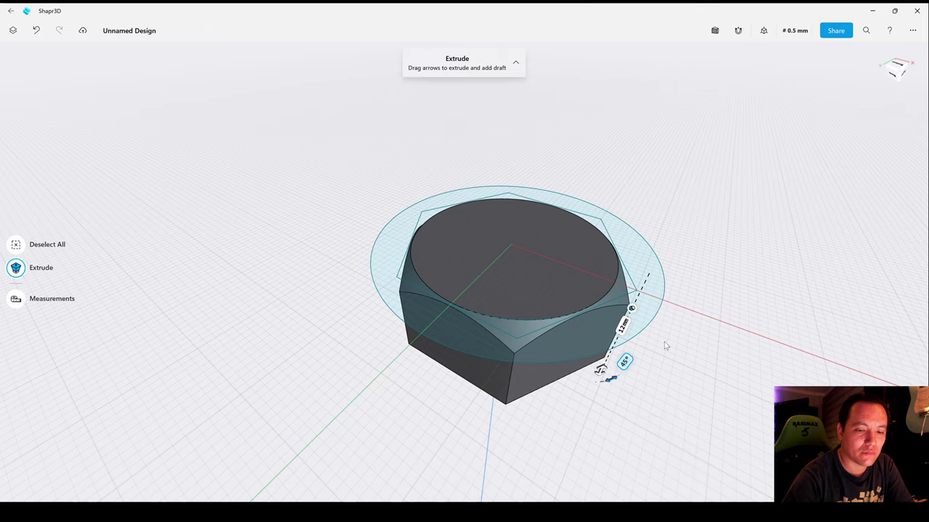
left_click(688, 331)
- Select the whole bottom-face sketch and place a copy of it straight up at the body's top face
double_click(634, 281)
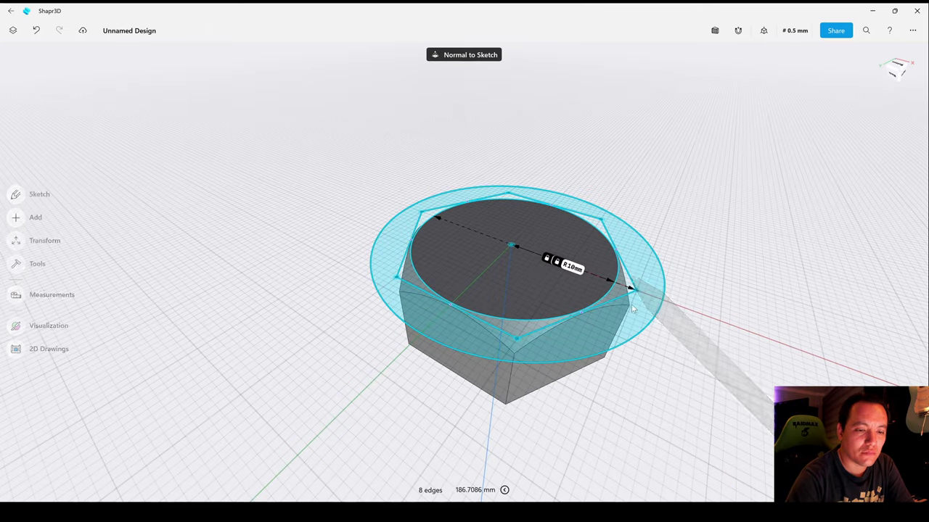
double_click(632, 308)
mouse_move(658, 187)
right_mouse_down()
mouse_move(640, 297)
mouse_move(613, 352)
right_mouse_up()
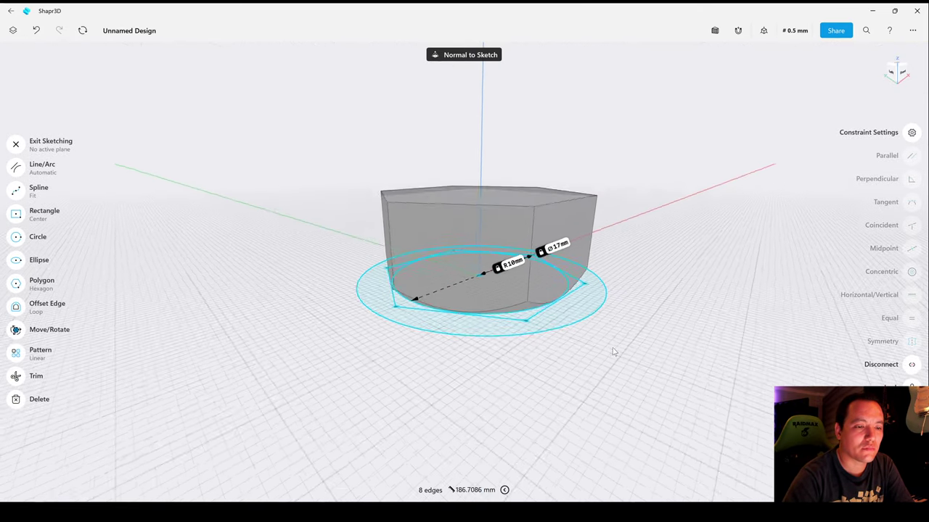
middle_click_drag(614, 351, 601, 396)
left_click(15, 145)
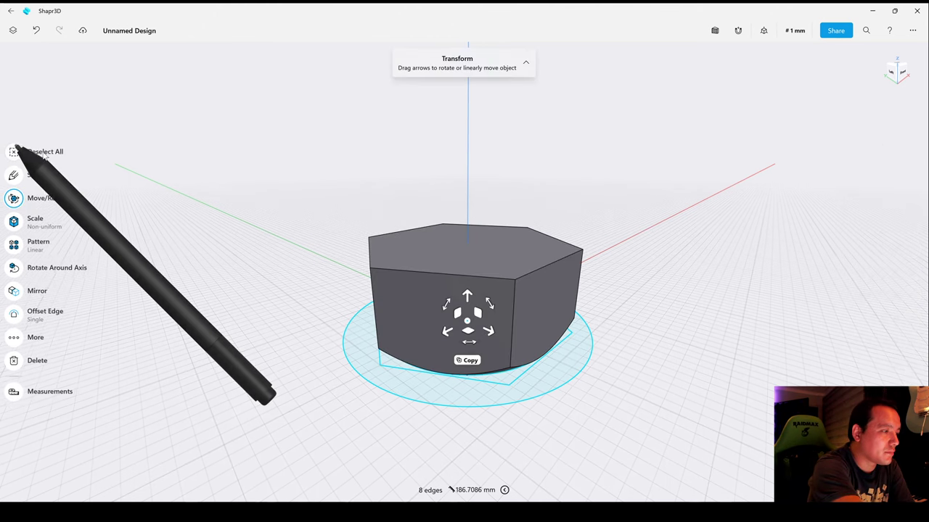
left_click(467, 360)
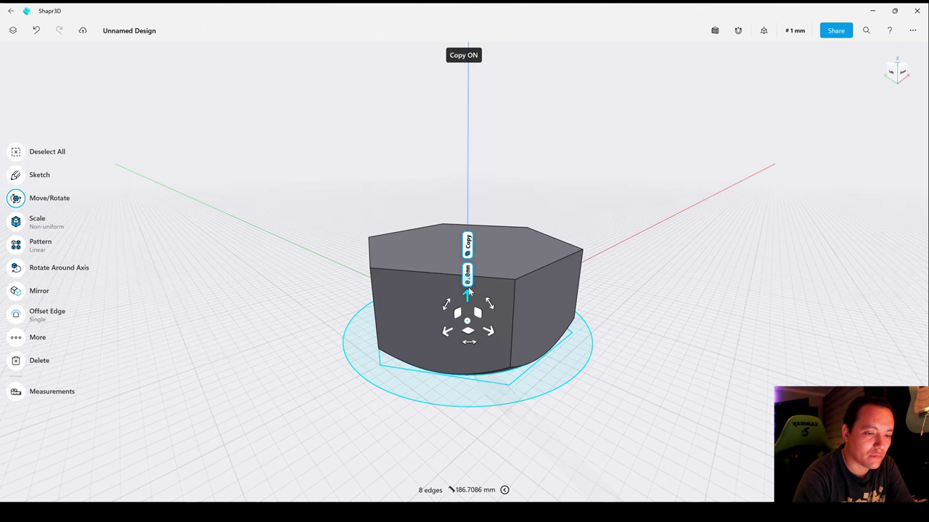
left_click_drag(475, 211, 476, 218)
left_click(685, 305)
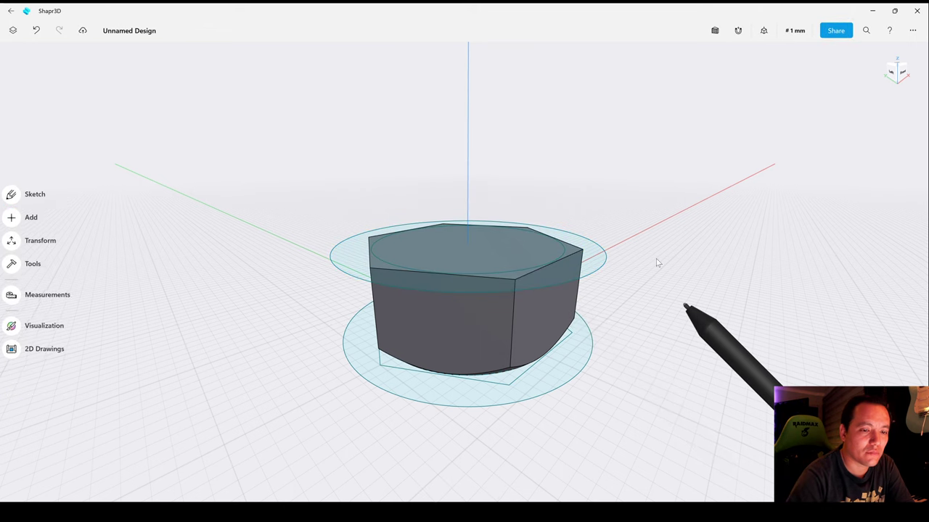
- Extrude the copied sketch's area outside the inner circle down into the body with a draft to bevel the top corners
left_click(574, 251)
left_click(597, 264)
left_click_drag(597, 257, 595, 320)
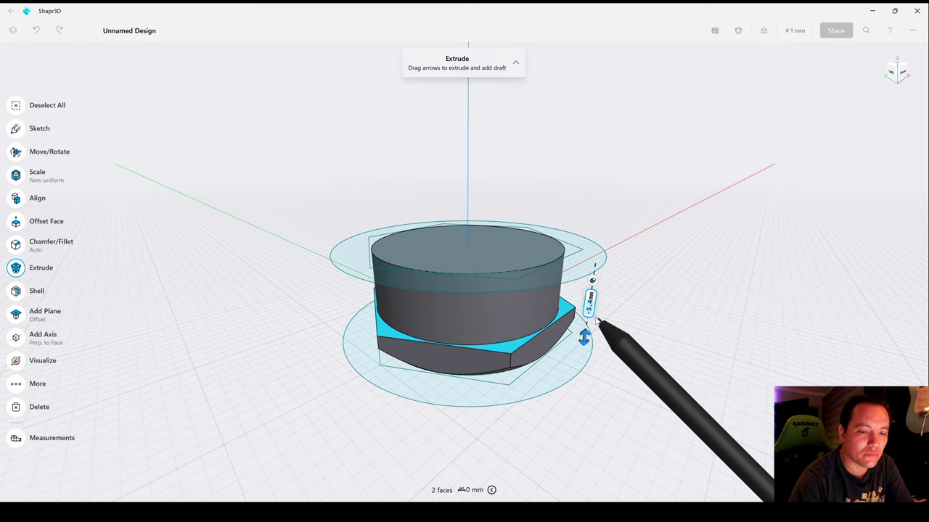
left_click_drag(581, 356, 592, 354)
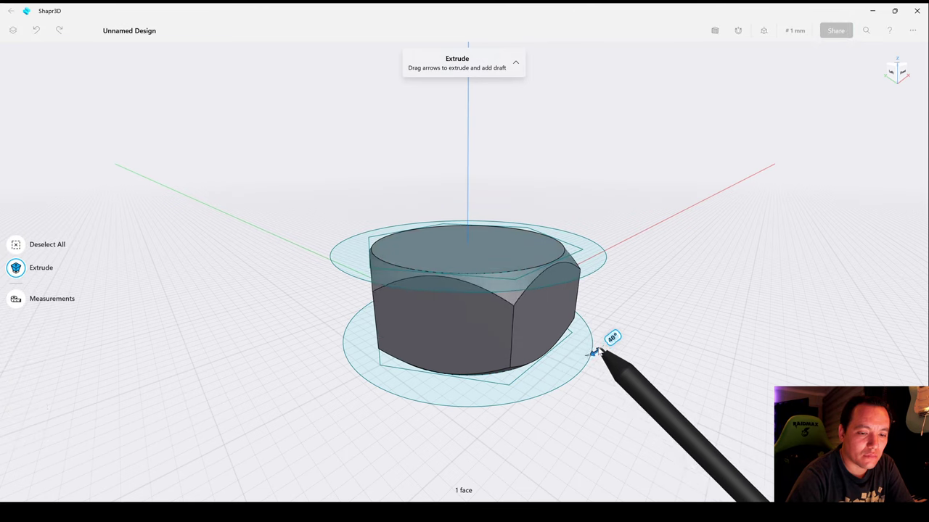
left_click(708, 294)
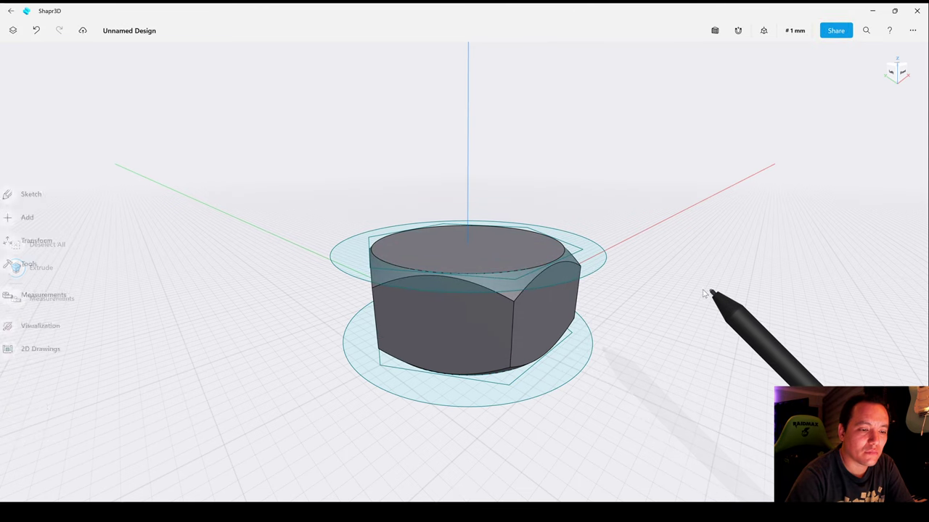
- Hide both sketch planes so that only the body is displayed
left_click(13, 31)
left_click(123, 111)
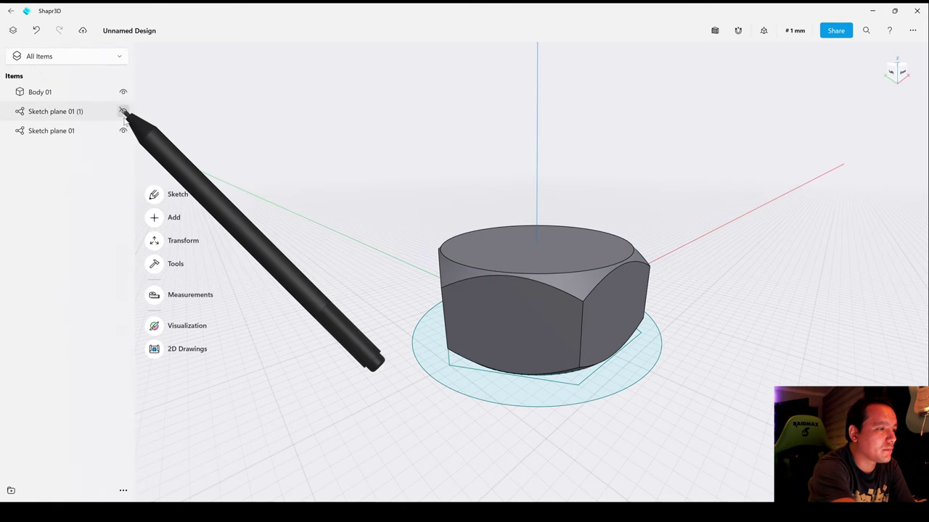
left_click(123, 131)
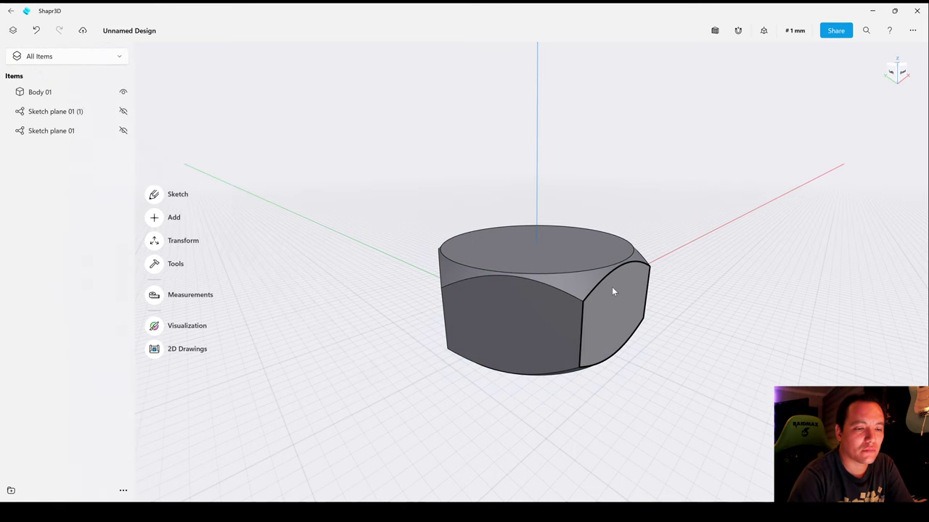
- Copy the bevelled hexagonal body 12 mm straight up above the original
mouse_move(612, 288)
right_mouse_down()
mouse_move(621, 253)
mouse_move(611, 285)
right_mouse_up()
middle_click_drag(611, 285, 555, 305)
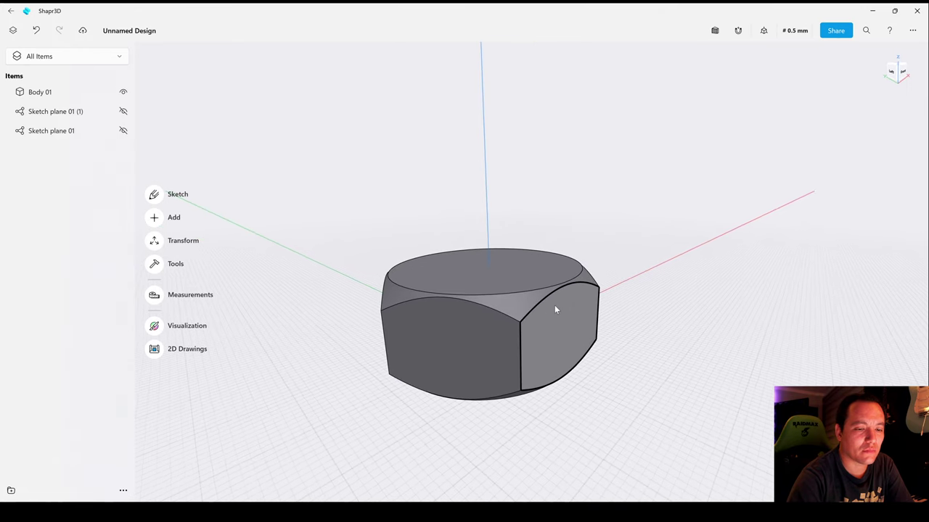
left_click(558, 332)
left_click(558, 331)
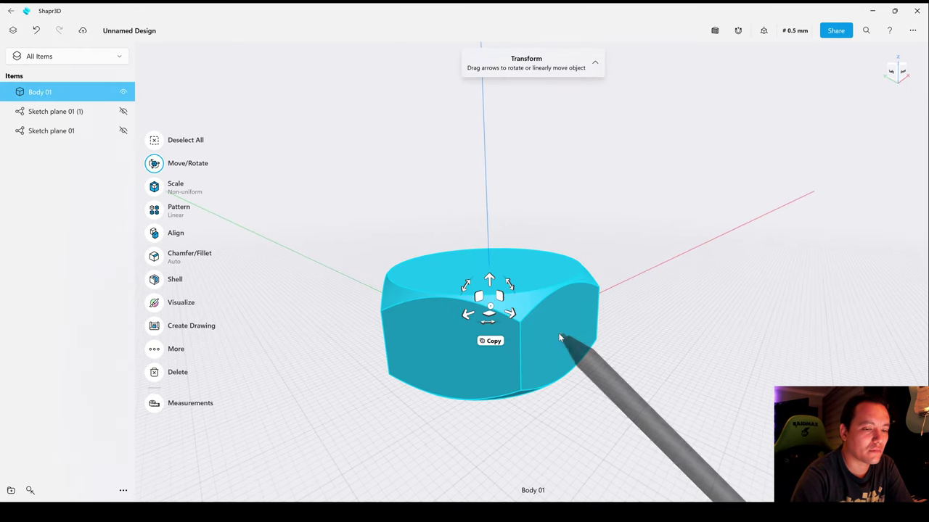
left_click(492, 341)
left_click_drag(489, 280, 487, 148)
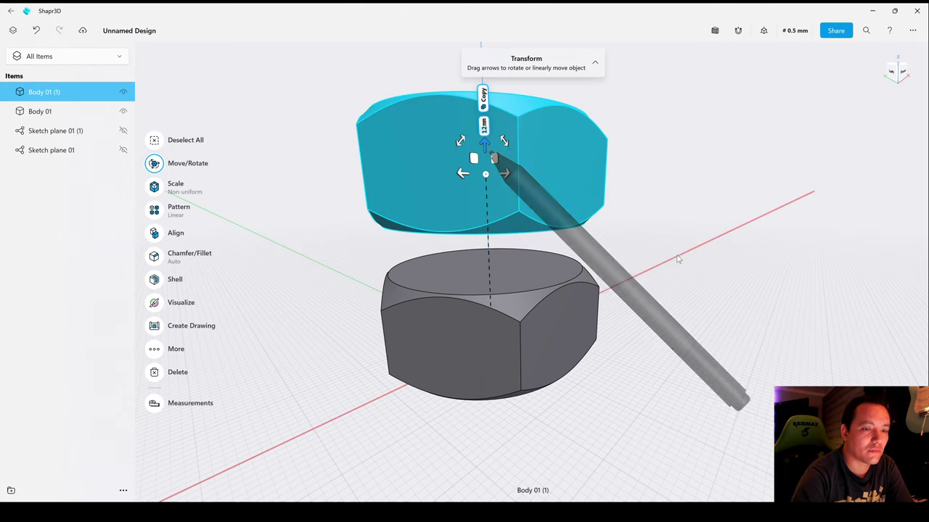
left_click(675, 265)
- Rename the lower body as Bolt and the upper copy as Nut
mouse_move(646, 312)
right_mouse_down()
mouse_move(642, 325)
mouse_move(635, 310)
right_mouse_up()
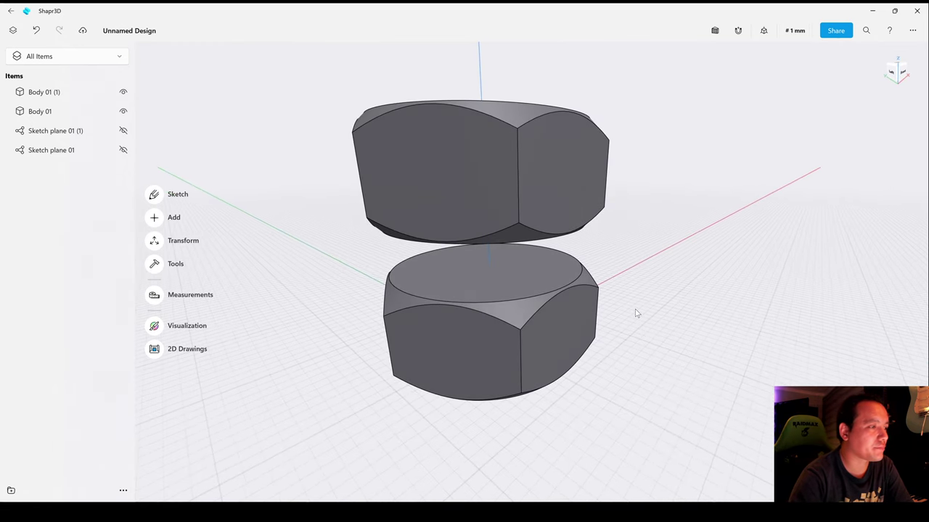
left_click(98, 113)
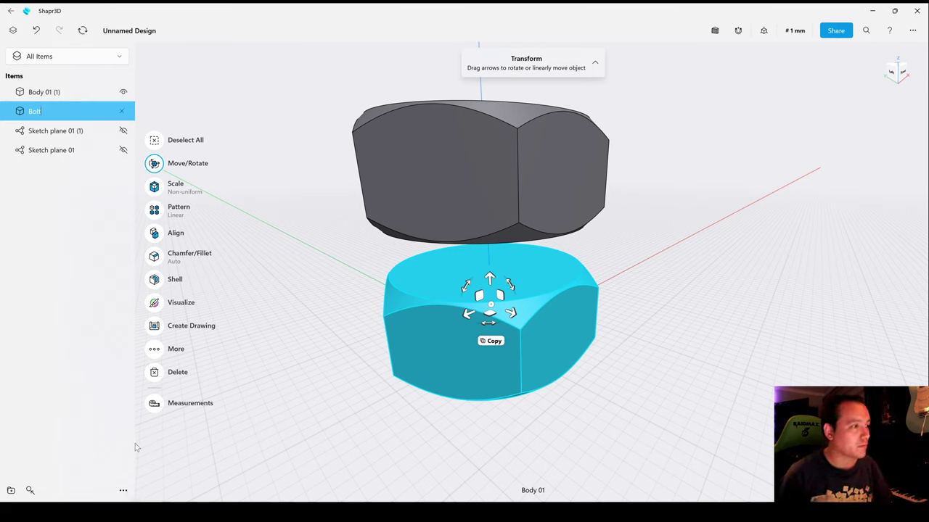
left_click(73, 92)
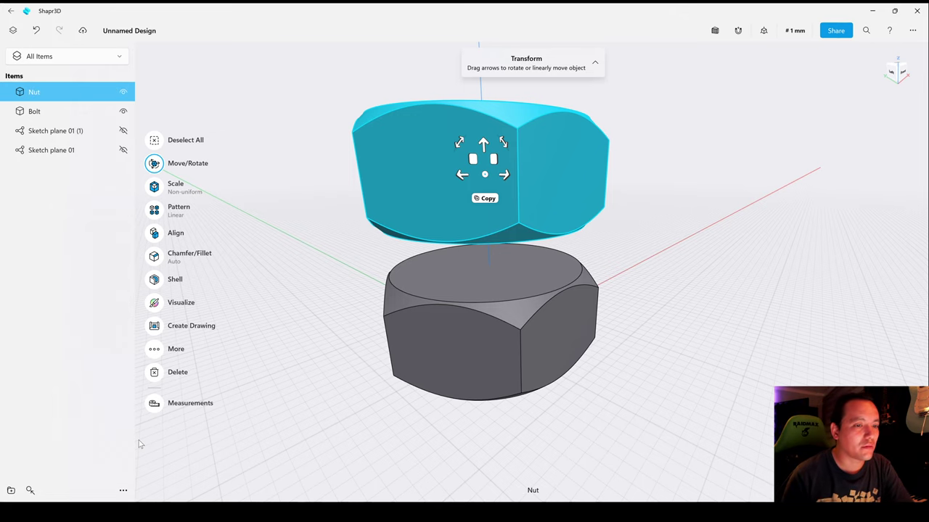
left_click(679, 306)
- Hide the Nut body and sketch a centred circle about 11.9 mm in diameter on the Bolt's top face
left_click(123, 92)
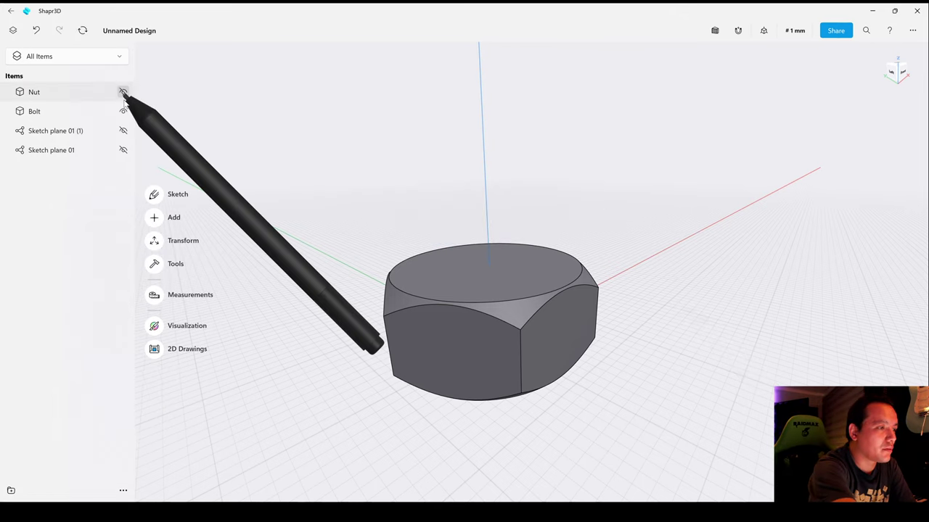
right_click_drag(605, 255, 552, 294)
left_click(552, 294)
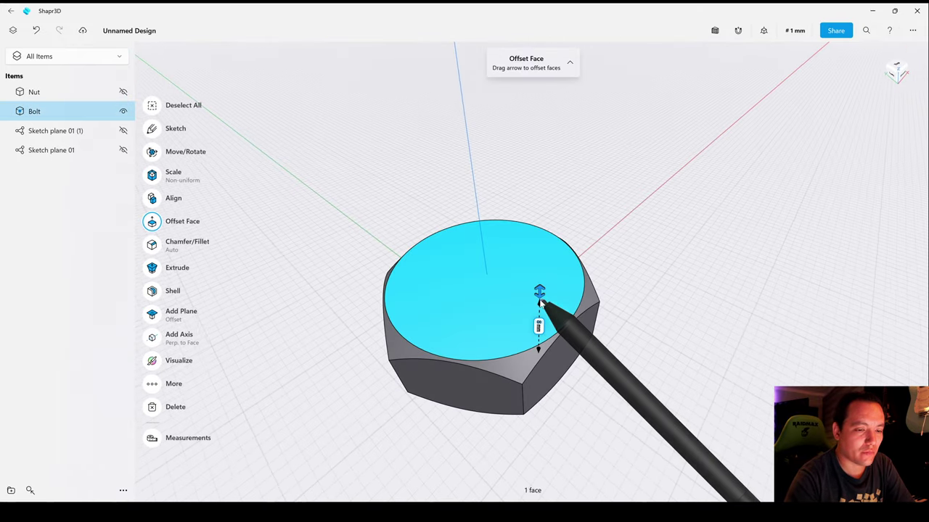
left_click(156, 130)
mouse_move(530, 166)
left_mouse_down()
mouse_move(551, 362)
mouse_move(532, 163)
mouse_move(520, 165)
left_mouse_up()
left_click_drag(533, 265, 536, 277)
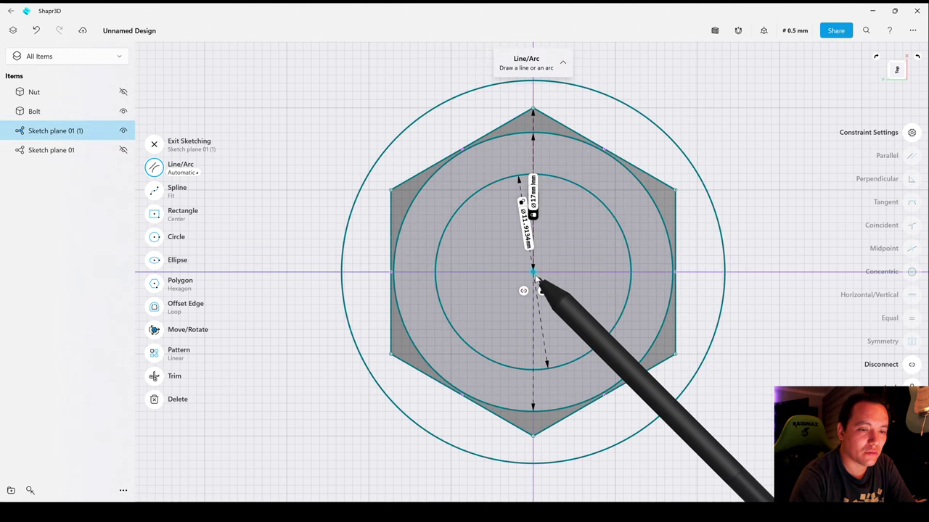
- Set the diameter of the inner circle on the Bolt's top face to 13 mm
left_click(526, 219)
left_click(490, 277)
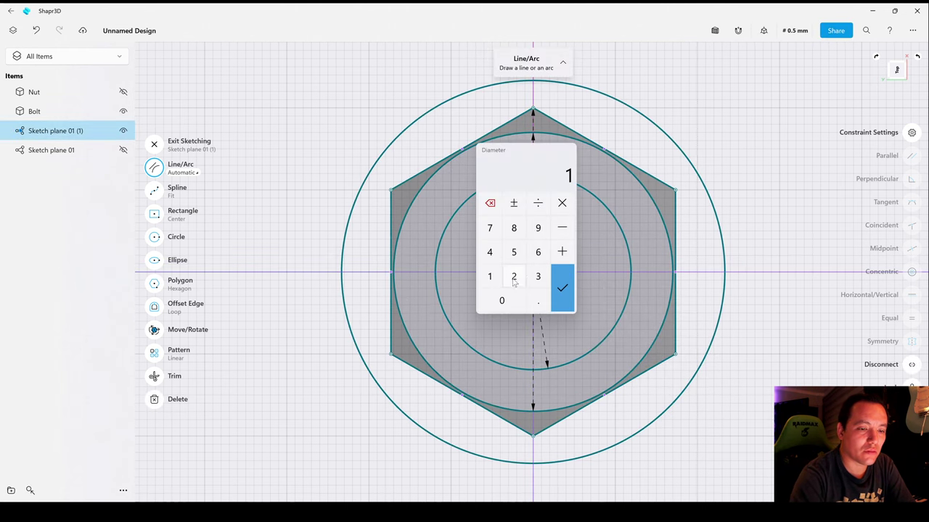
left_click(562, 292)
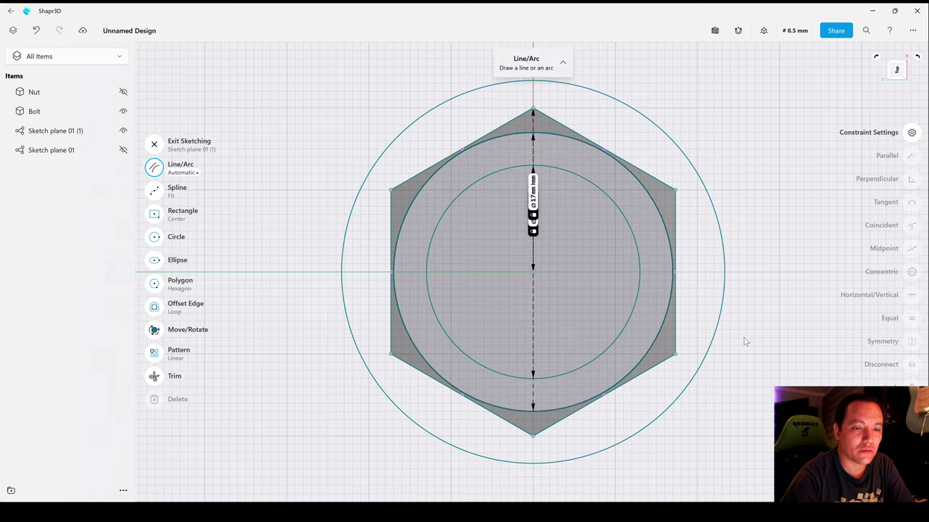
- Extrude the 13 mm circle about 1 mm upward from the Bolt's head as a raised disc
mouse_move(703, 296)
right_mouse_down()
mouse_move(739, 333)
mouse_move(731, 267)
right_mouse_up()
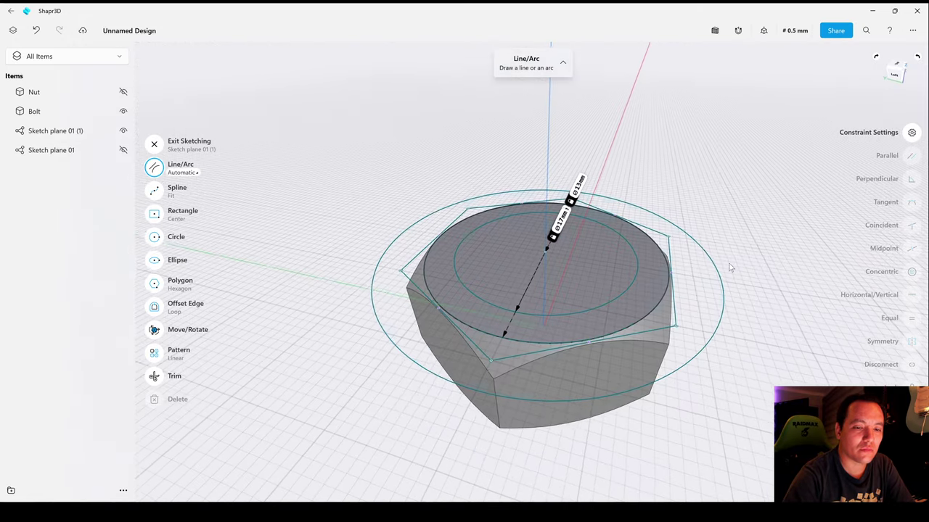
left_click(612, 259)
left_click_drag(612, 255, 613, 246)
left_click(778, 263)
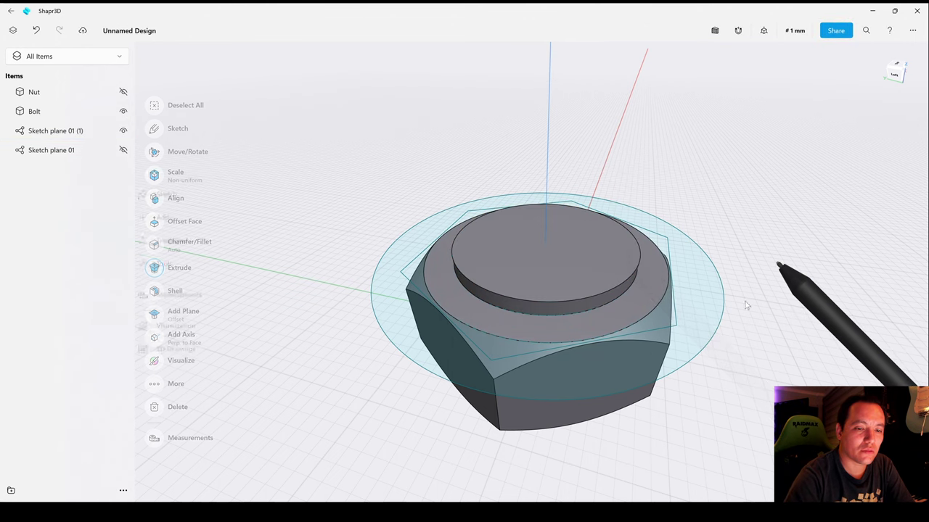
- Sketch a circle on the raised disc's top face, centre it on the origin and set its diameter to 10 mm
left_click(604, 259)
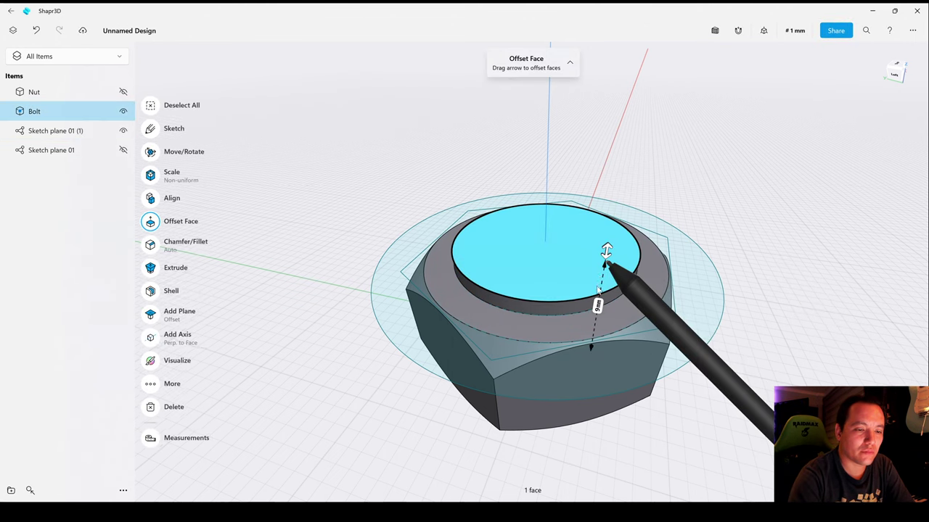
left_click(178, 130)
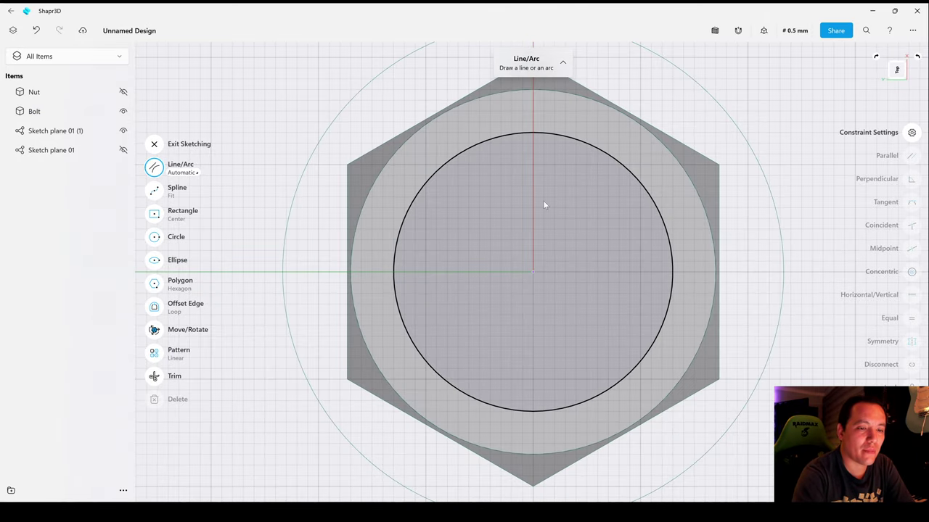
mouse_move(534, 187)
left_mouse_down()
mouse_move(601, 335)
mouse_move(535, 187)
left_mouse_up()
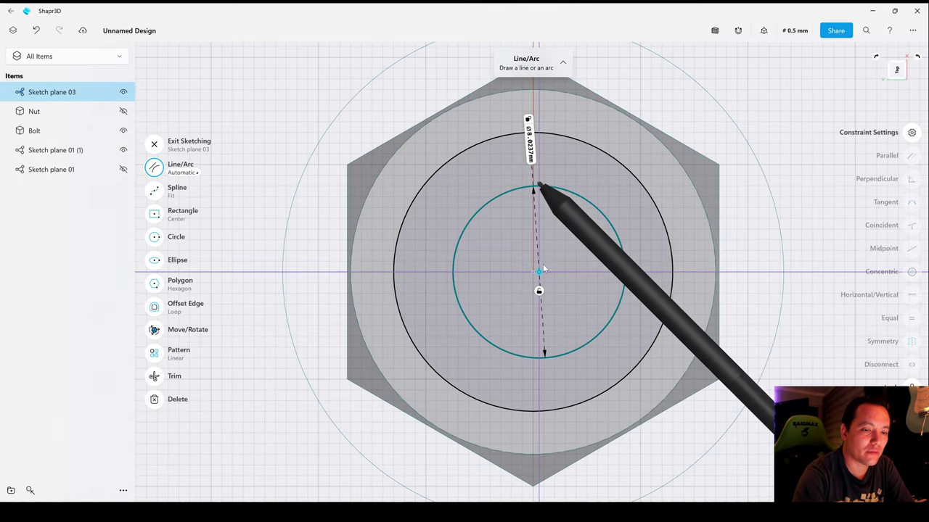
left_click_drag(540, 277, 538, 288)
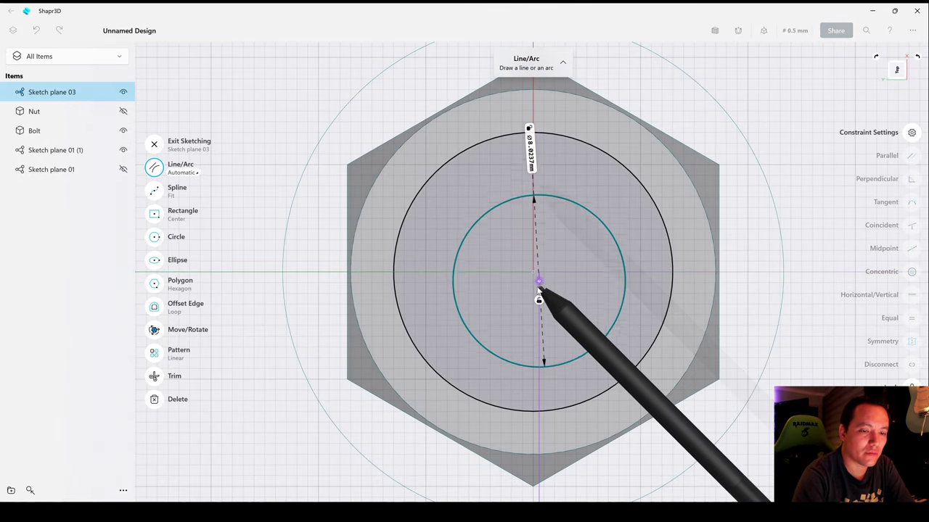
left_click(531, 149)
left_click(497, 181)
left_click(570, 195)
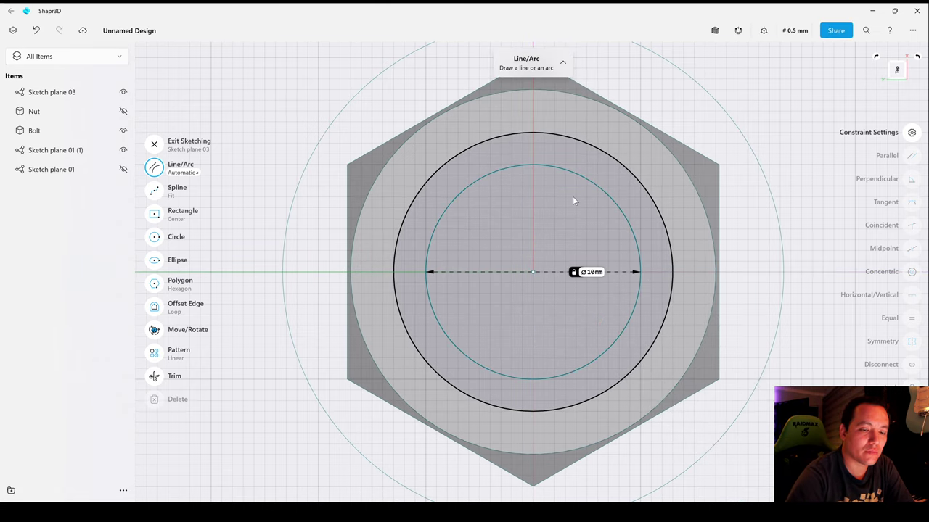
- Extrude the 10 mm circle 15 mm upward to form the Bolt's shank
right_click_drag(615, 394, 544, 277)
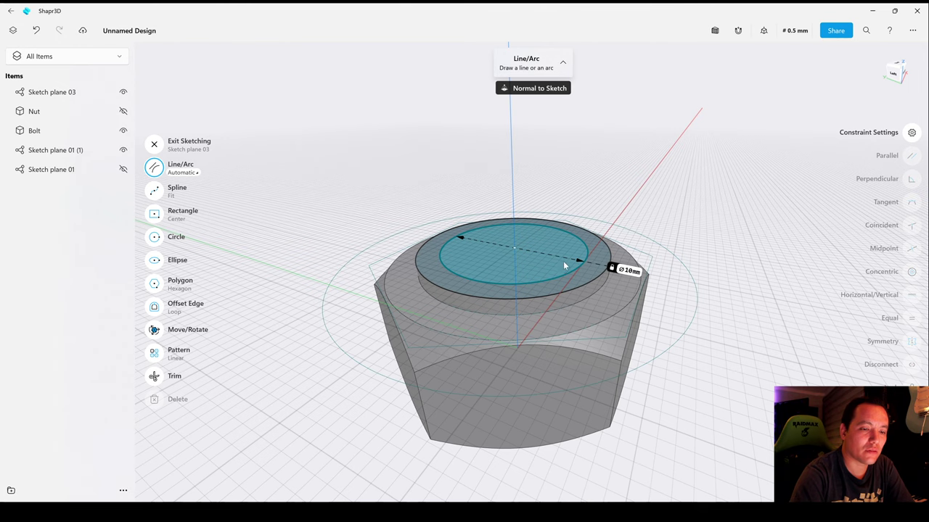
left_click(563, 261)
left_click_drag(563, 245, 570, 181)
left_click(566, 217)
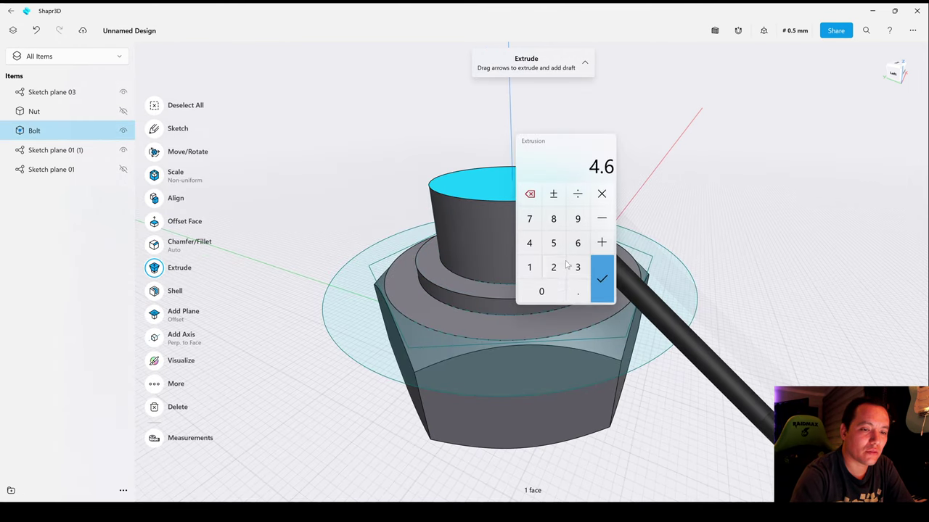
left_click(602, 278)
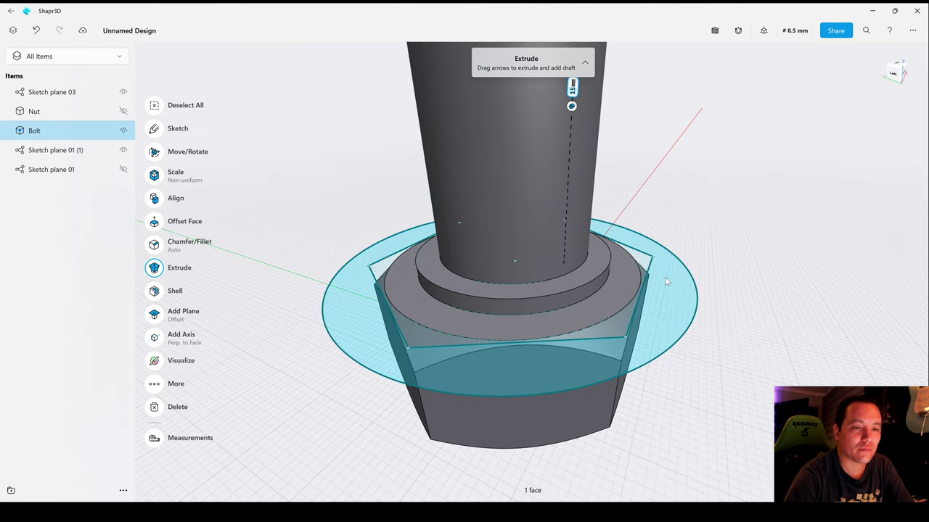
- Chamfer the top edge of the shank by 1 mm
right_click_drag(665, 277, 668, 331)
scroll(648, 320, "down", 6)
left_click(709, 332)
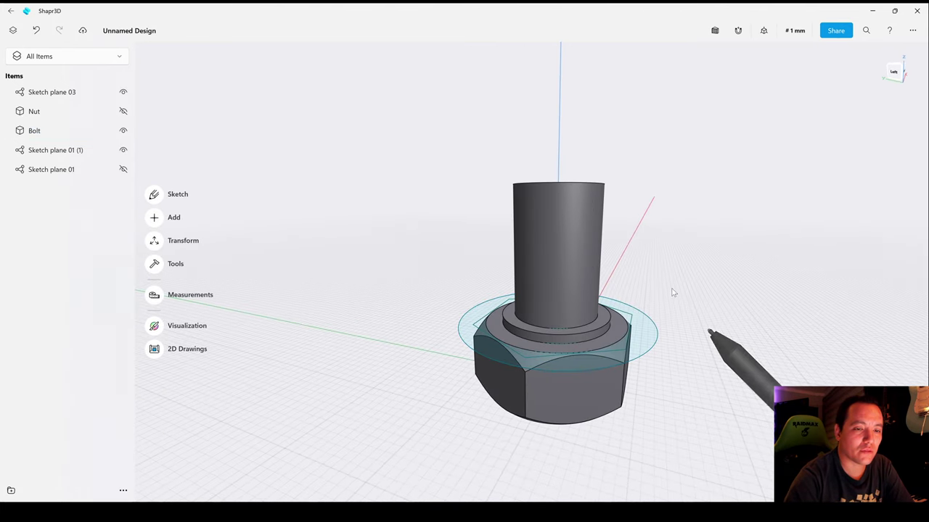
left_click(604, 186)
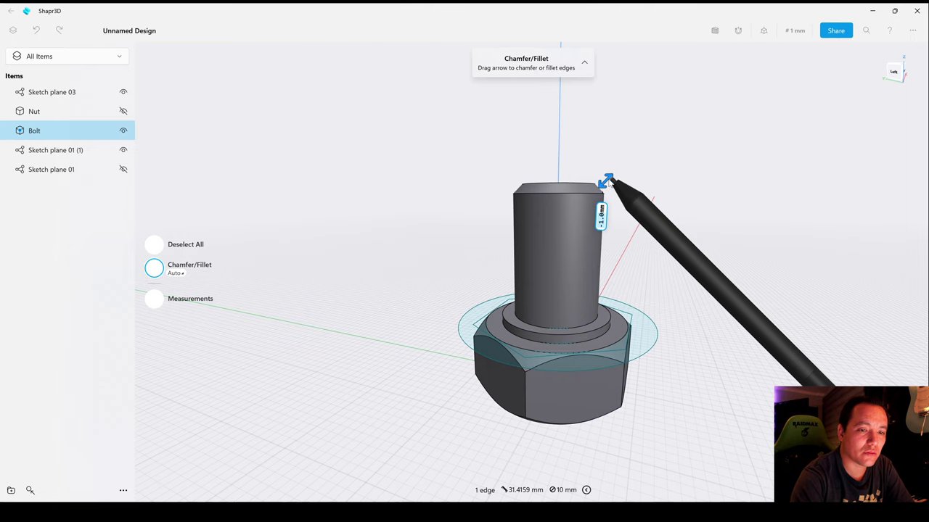
left_click(702, 330)
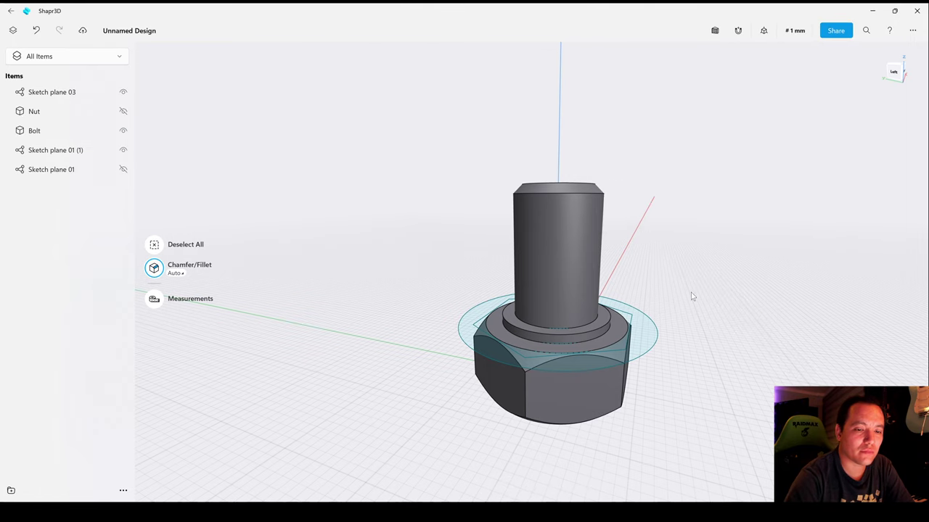
- Hide Sketch plane 01 (1), which holds the hexagon and the head circles
mouse_move(691, 296)
right_mouse_down()
mouse_move(717, 261)
mouse_move(708, 288)
mouse_move(639, 273)
right_mouse_up()
left_click(125, 150)
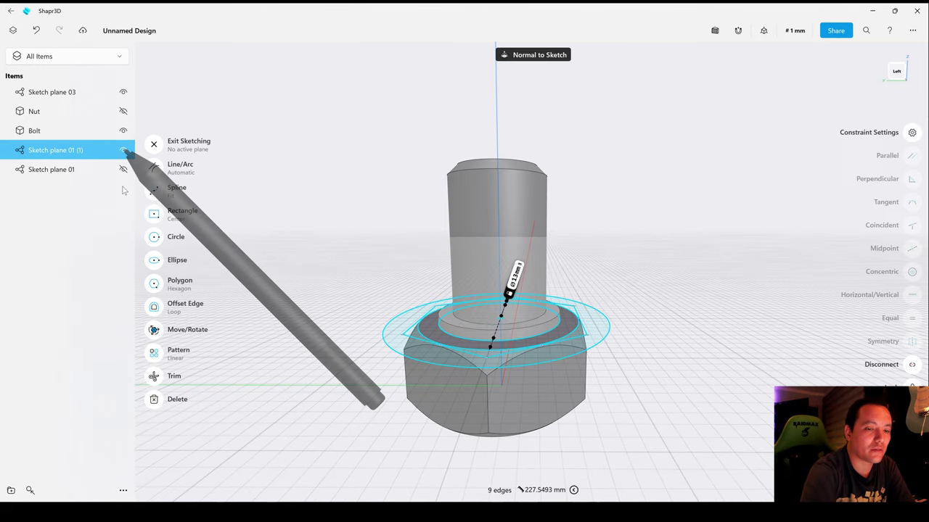
left_click(125, 150)
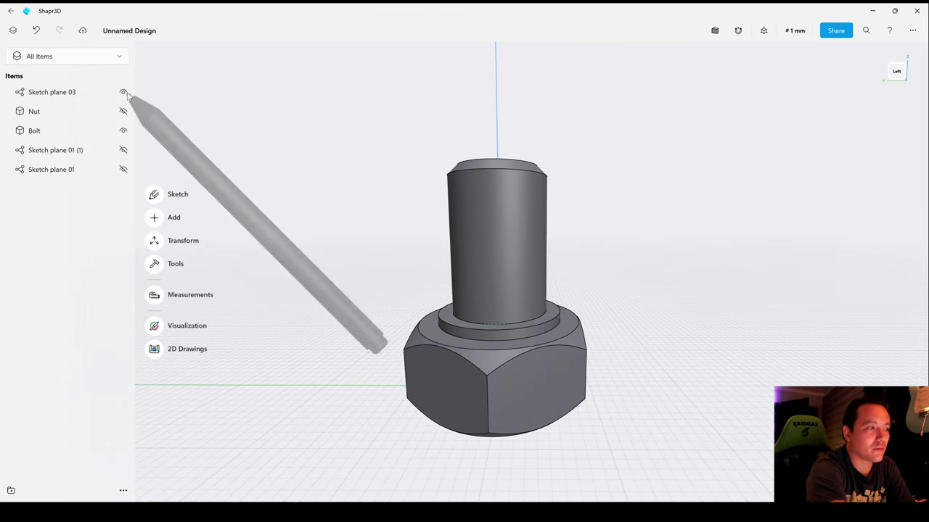
- In the Left view, sketch a closed triangle outward from the chamfer's upper corner, with two equal sloping sides about 1.17 mm long
mouse_move(664, 260)
right_mouse_down()
mouse_move(658, 285)
mouse_move(661, 258)
right_mouse_up()
left_click(896, 77)
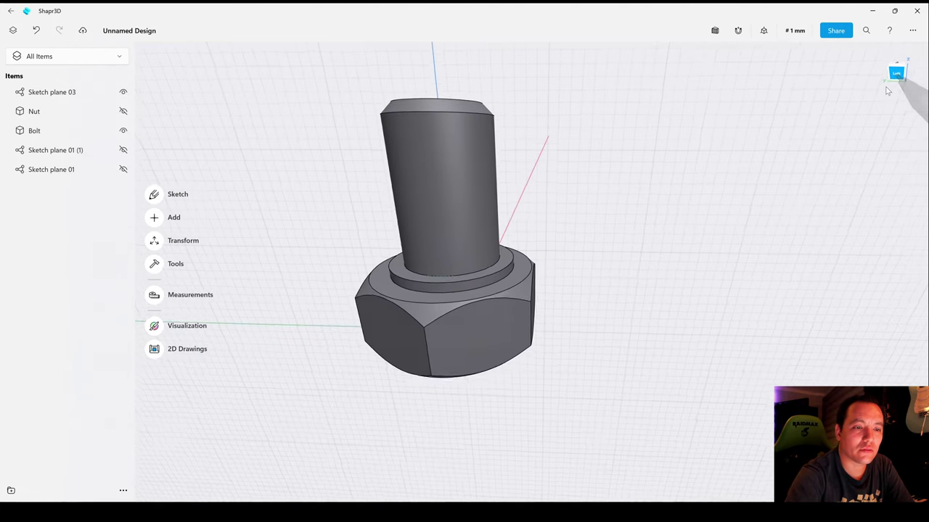
middle_click_drag(558, 239, 615, 304)
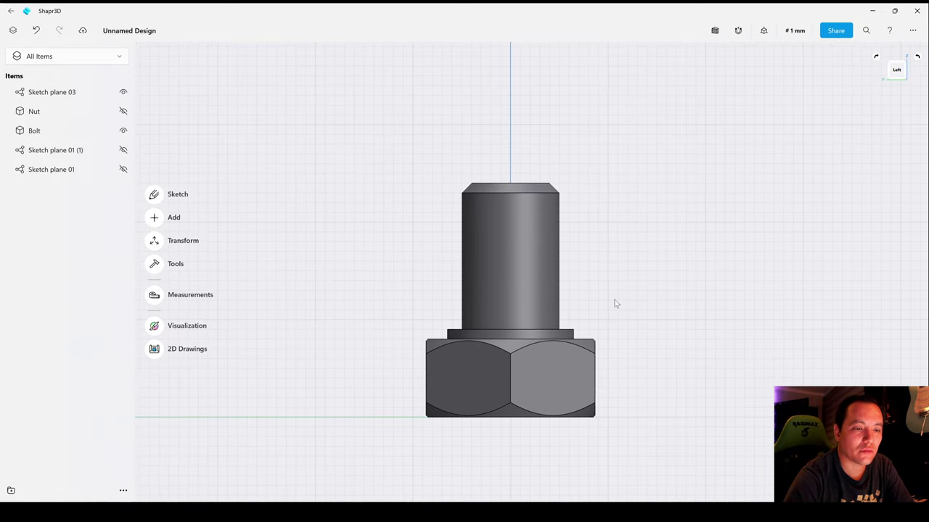
left_click(155, 194)
scroll(548, 194, "up", 5)
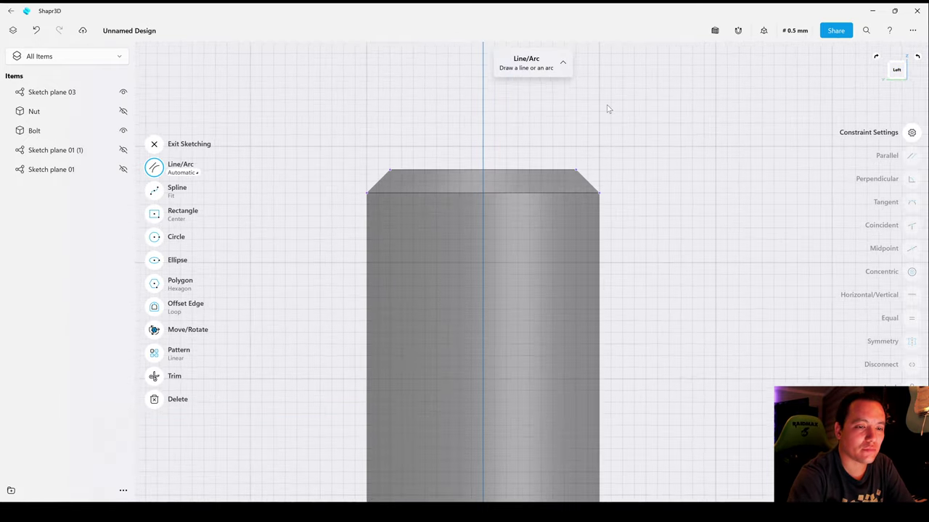
scroll(689, 211, "up", 5)
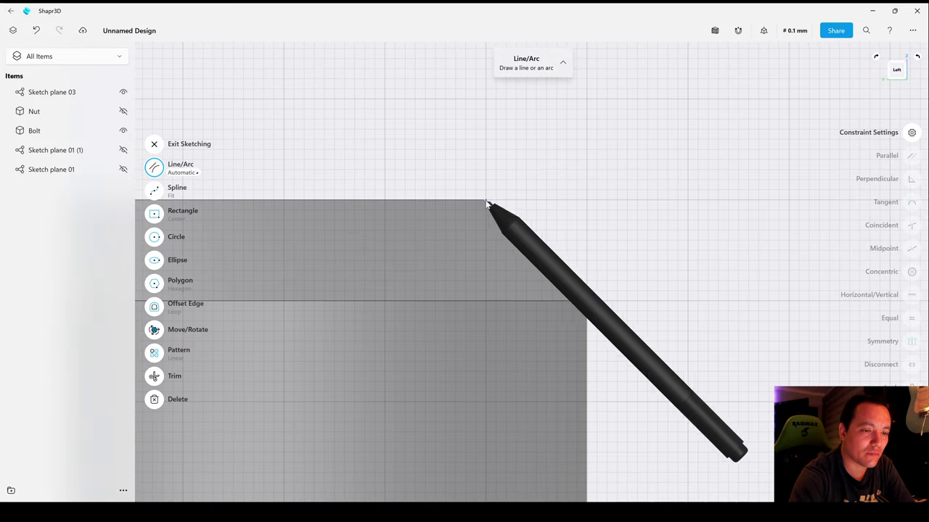
mouse_move(486, 201)
left_mouse_down()
mouse_move(578, 244)
mouse_move(587, 260)
mouse_move(587, 139)
left_mouse_up()
left_click_drag(486, 200, 587, 139)
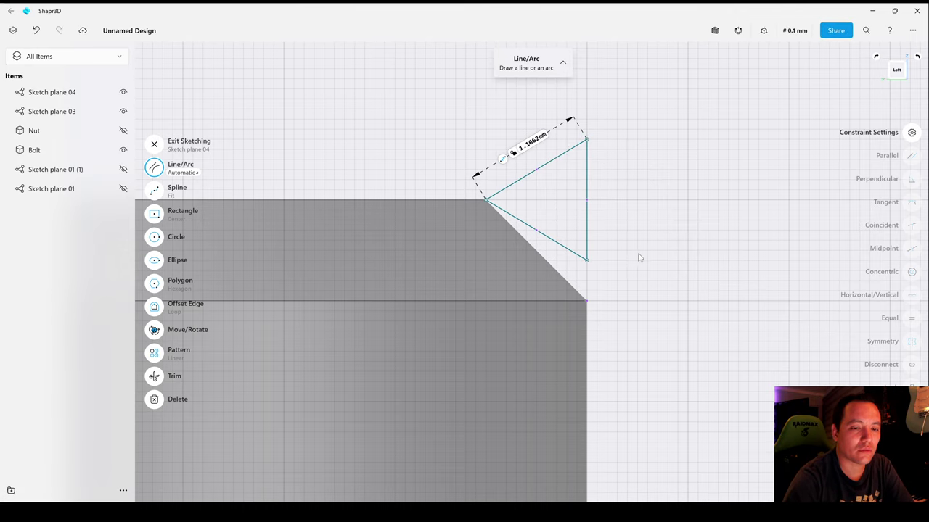
- Revolve the triangular profile 360° around the vertical Z axis
scroll(639, 269, "down", 6)
mouse_move(639, 269)
right_mouse_down()
mouse_move(588, 280)
mouse_move(537, 272)
mouse_move(564, 262)
mouse_move(535, 284)
right_mouse_up()
left_click(512, 179)
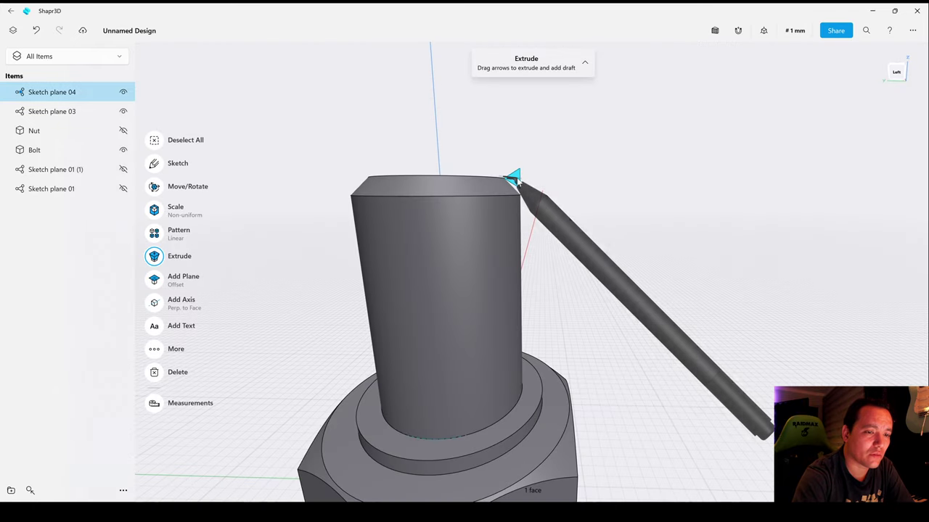
left_click(438, 147)
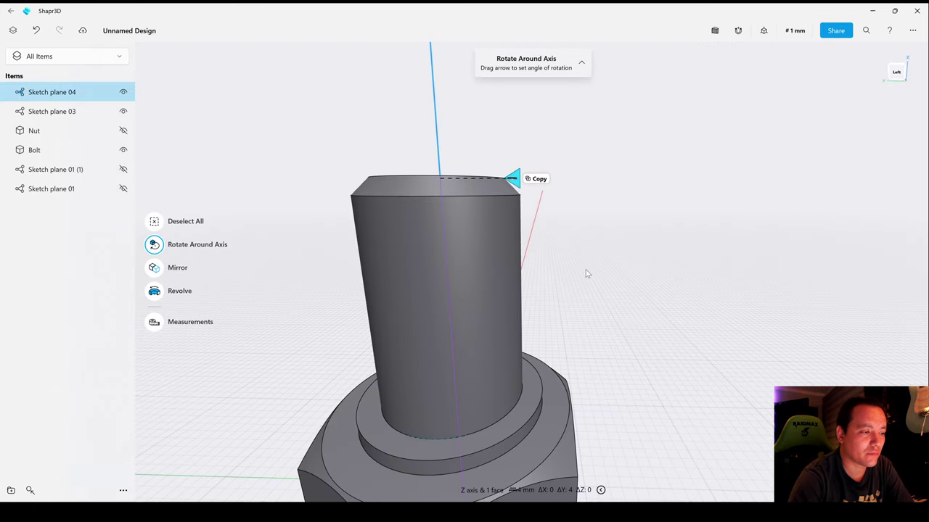
right_click_drag(588, 274, 450, 327)
left_click(155, 292)
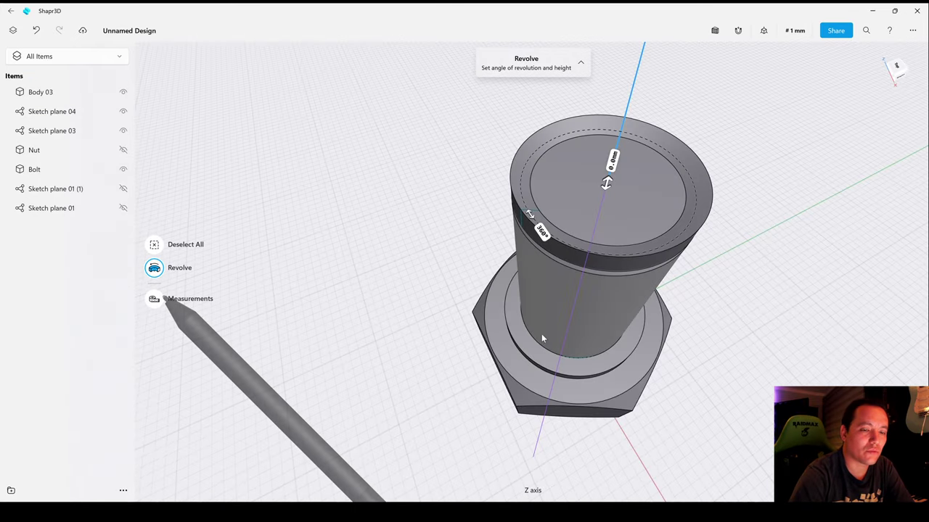
- Set the revolve height to -14 mm so the profile descends along the shank as a helix
right_click_drag(541, 334, 626, 291)
middle_click_drag(626, 290, 661, 263)
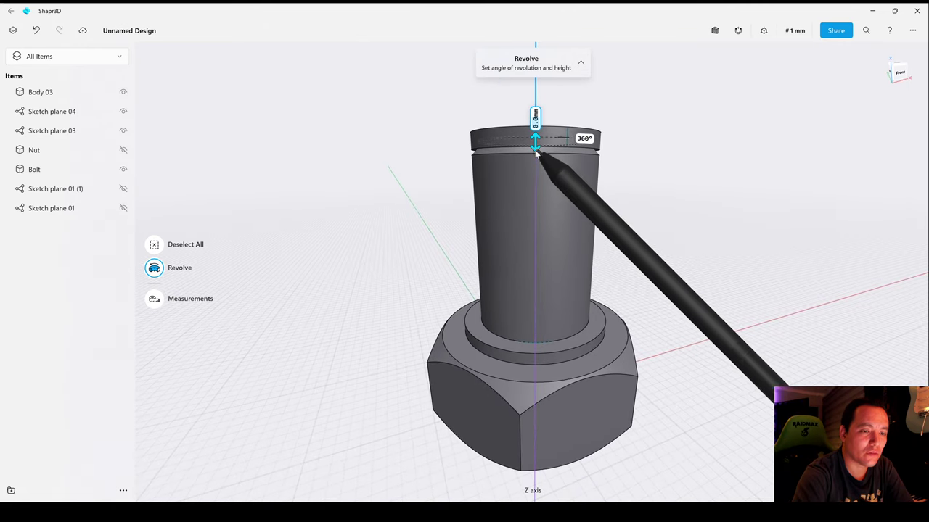
left_click_drag(537, 149, 560, 311)
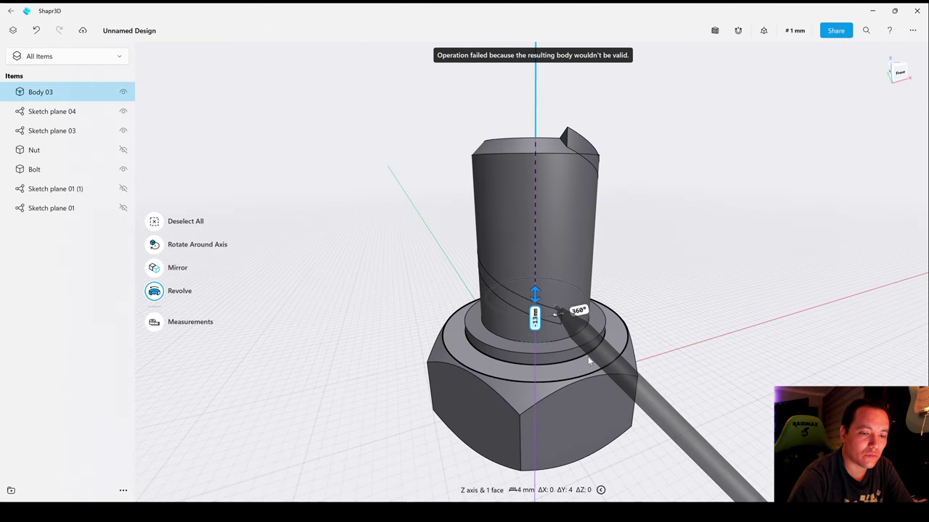
left_click(535, 317)
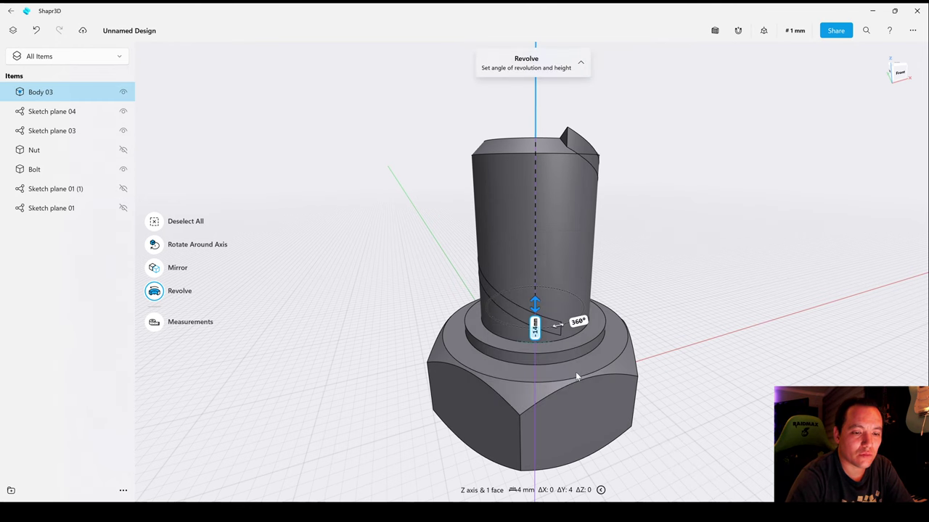
- Increase the helix's revolve angle to -3,745° to wind multiple thread turns around the shank
right_click_drag(580, 325, 628, 274)
left_click_drag(573, 318, 476, 302)
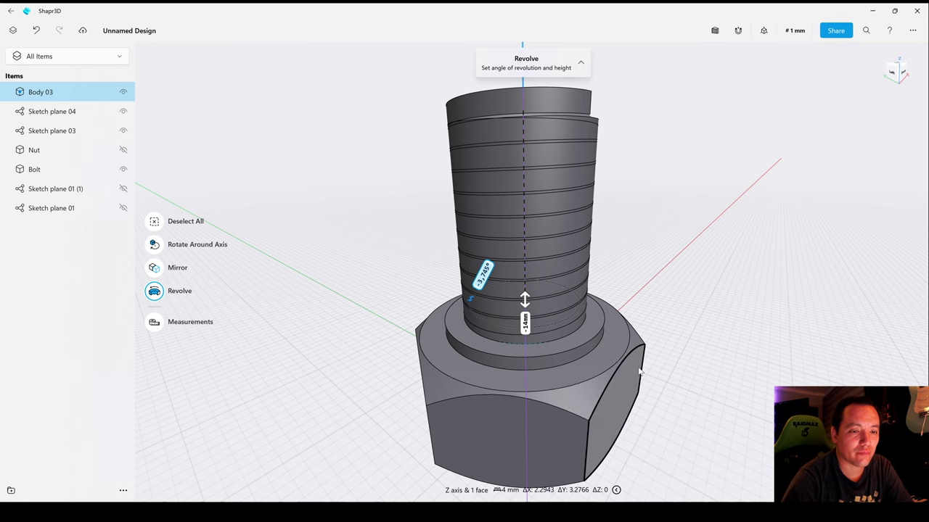
right_click_drag(640, 369, 640, 375)
left_click(711, 314)
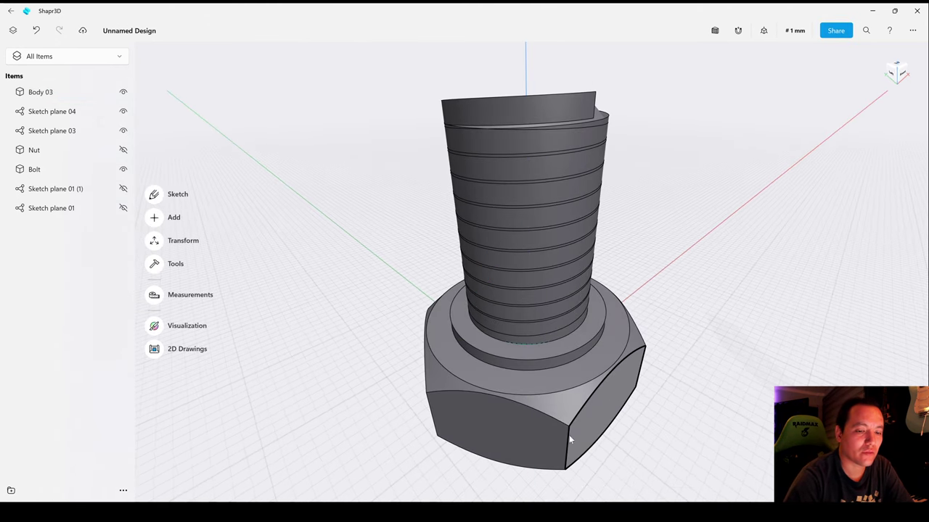
- Subtract the helical body from the Bolt with Keep Originals set to None
left_click(153, 264)
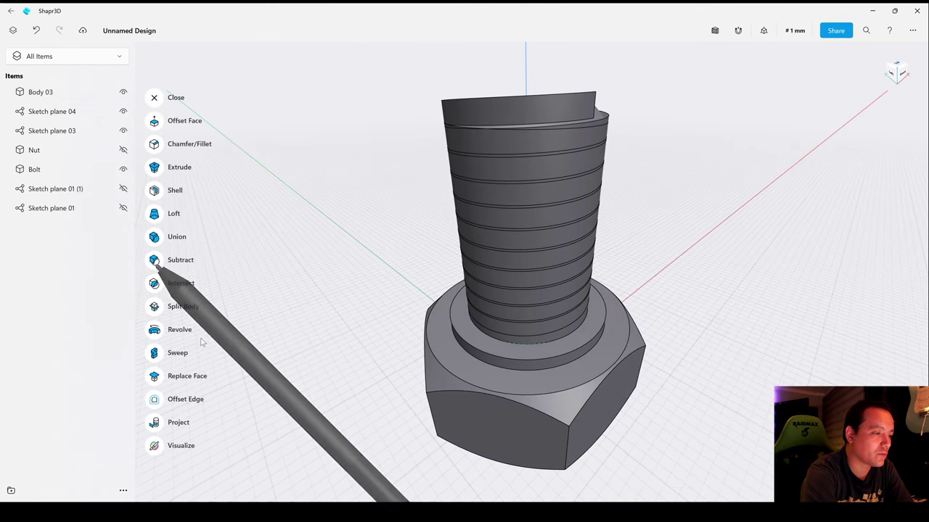
left_click(156, 261)
left_click(567, 404)
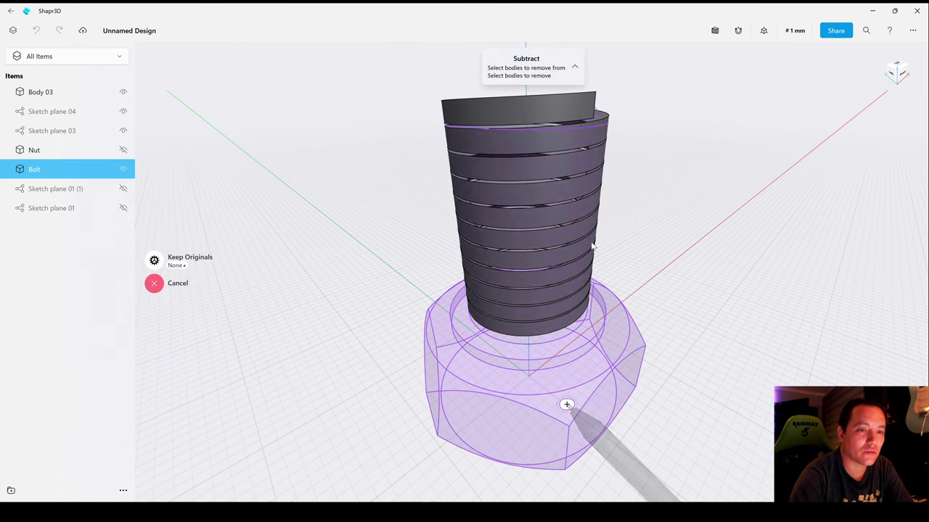
left_click(569, 107)
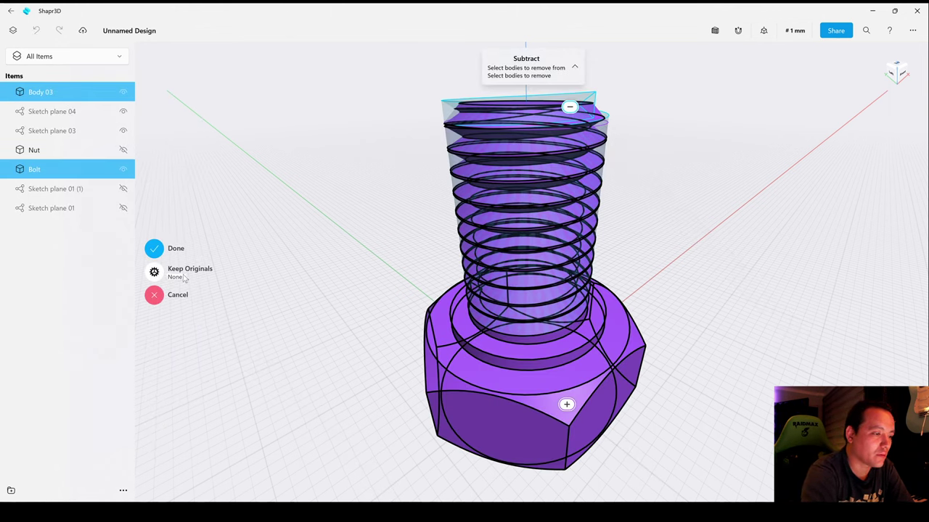
left_click(190, 272)
left_click(259, 310)
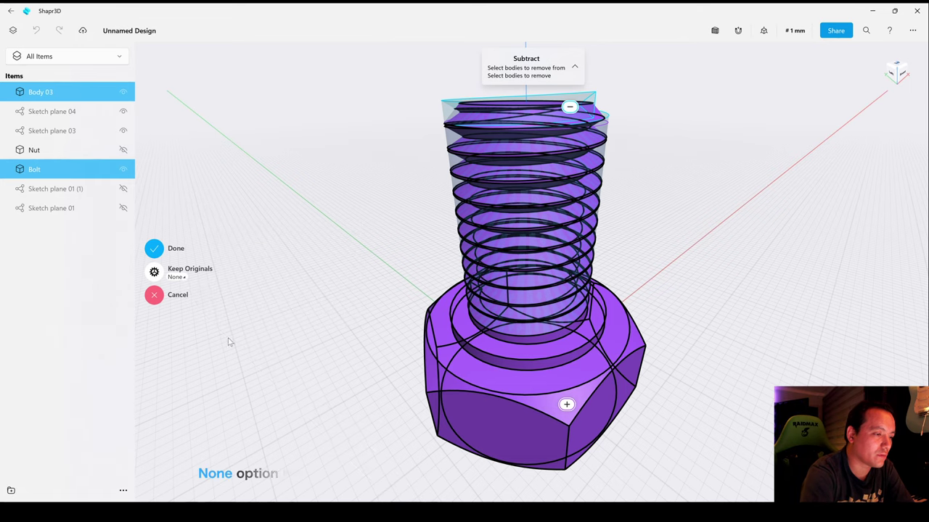
left_click(154, 249)
right_click_drag(655, 347, 661, 320)
middle_click_drag(661, 320, 611, 290)
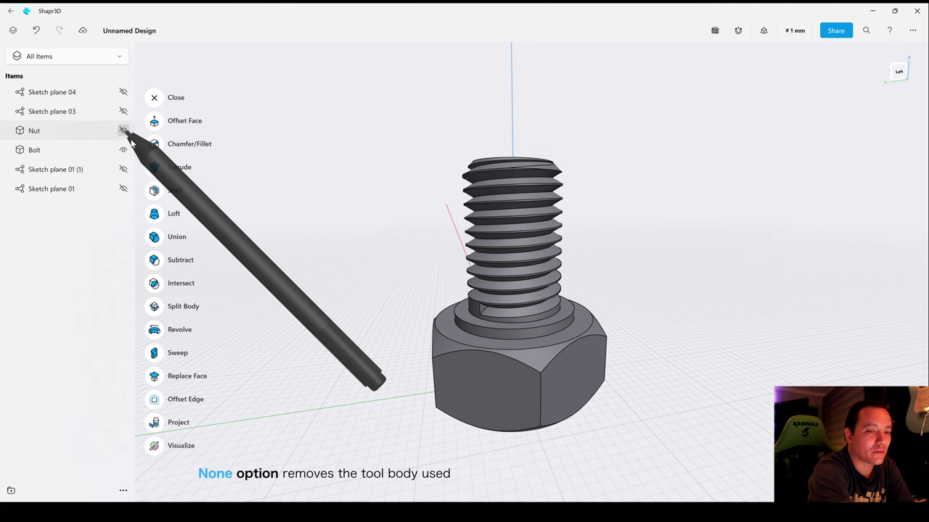
- Make a copy of the Bolt body in the same position as the original
double_click(570, 371)
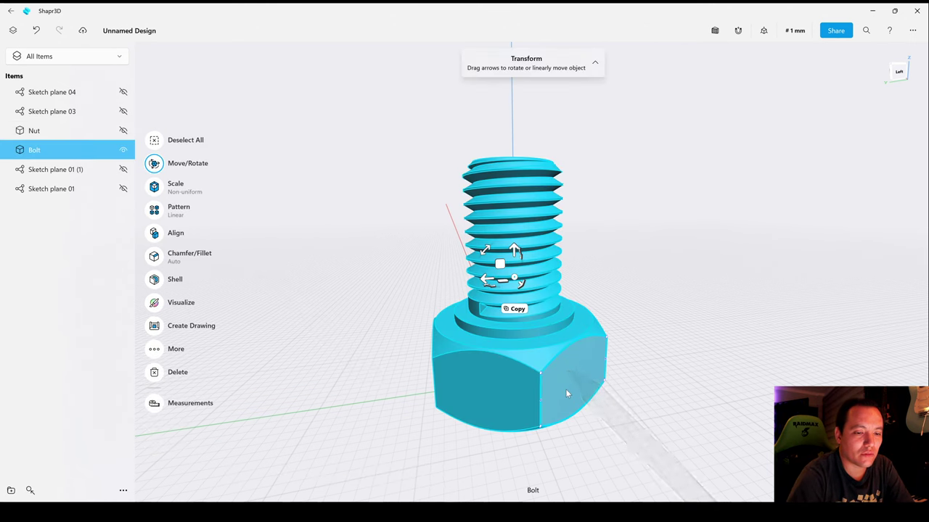
left_click(515, 309)
left_click_drag(515, 250, 515, 251)
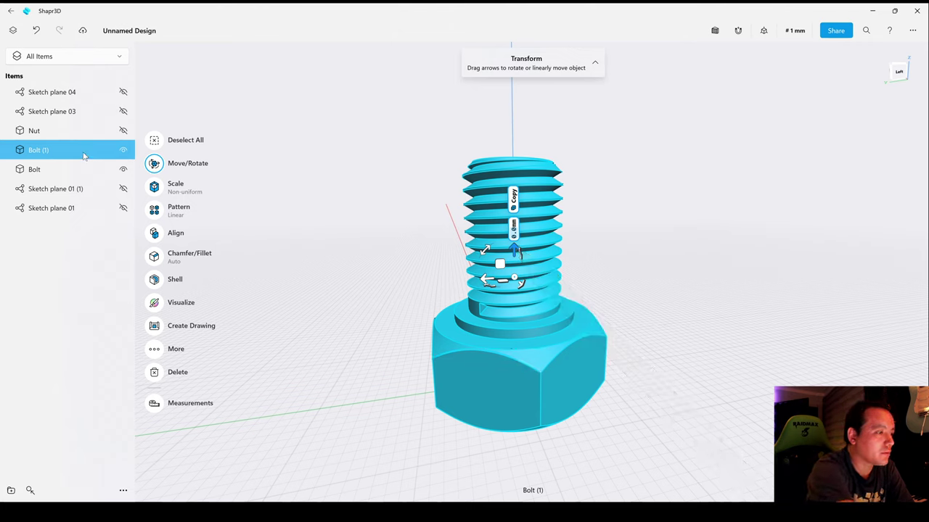
- Rename the copied bolt body Tool and hide the original Bolt
left_click(135, 445)
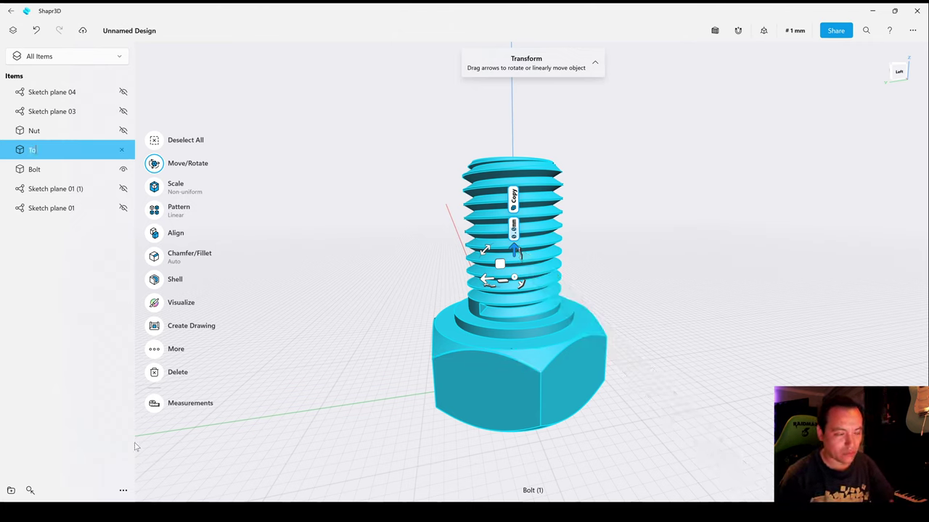
key("Return")
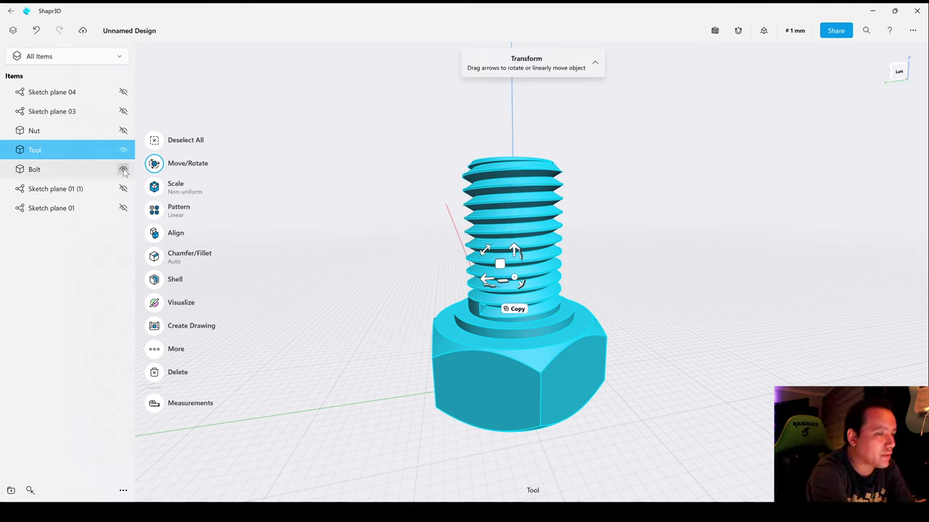
left_click(344, 269)
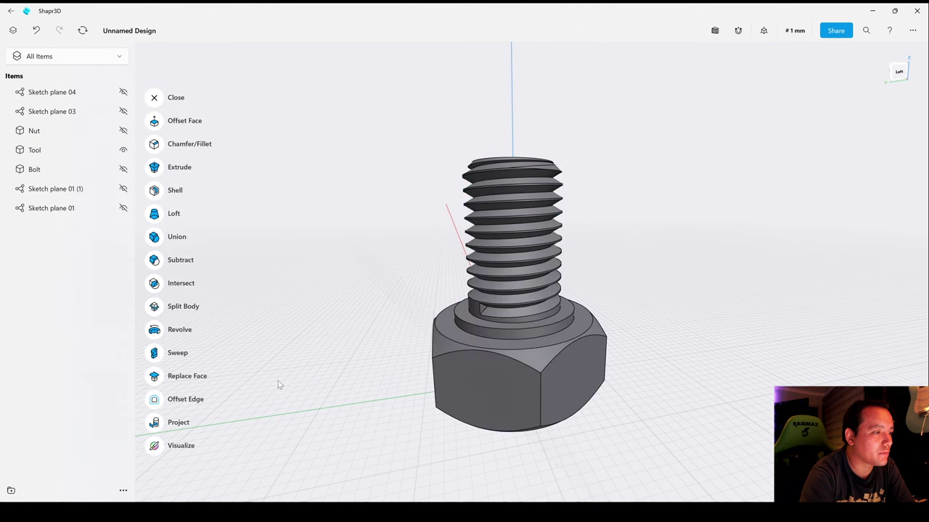
- Scale the Tool body non-uniformly by 1.1 along both horizontal axes, leaving its height unscaled
left_click(571, 378)
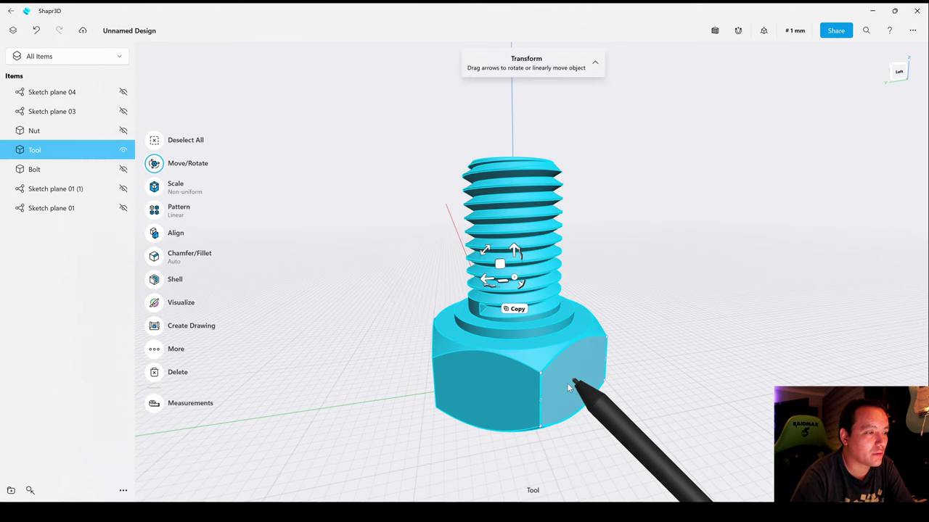
left_click(155, 188)
right_click_drag(597, 293, 578, 317)
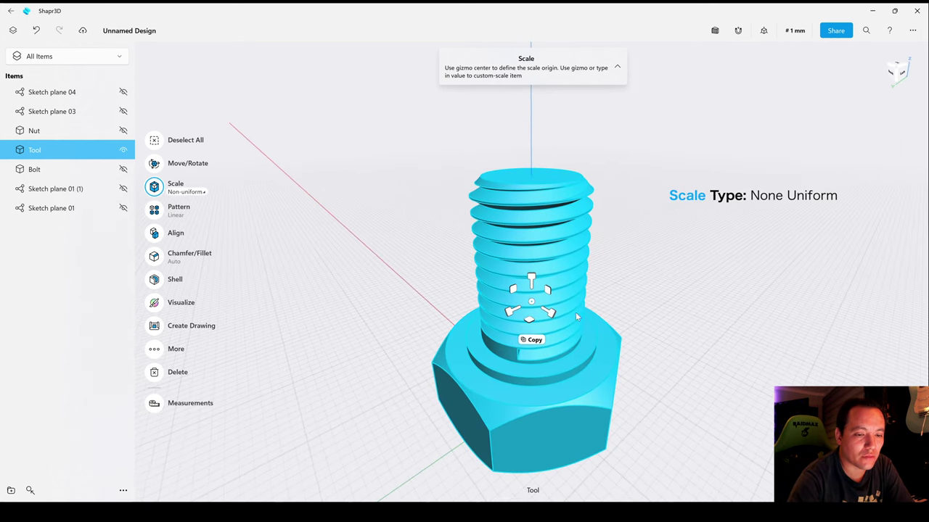
left_click(530, 318)
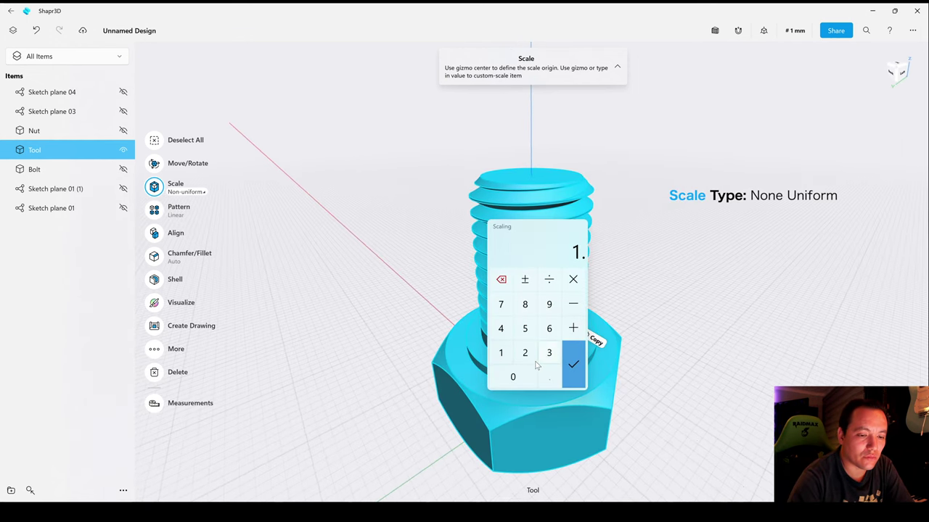
left_click(500, 352)
left_click(573, 365)
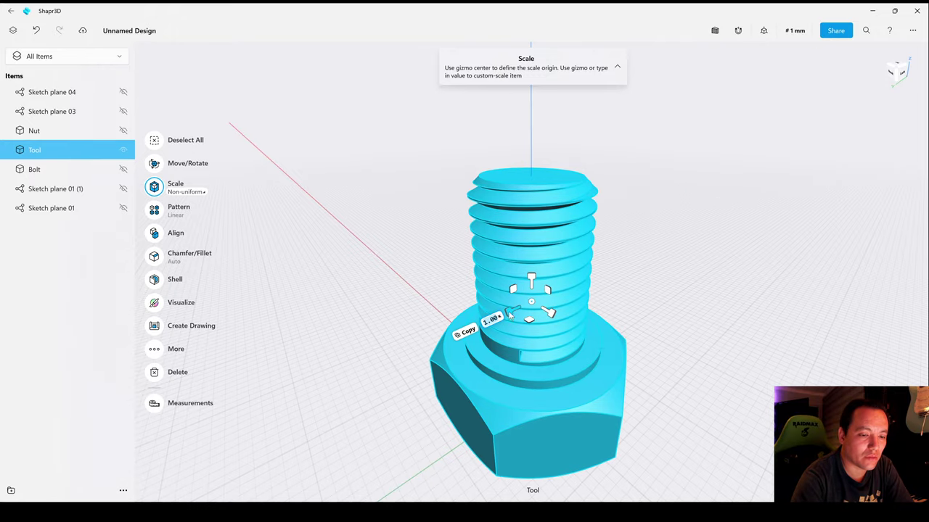
left_click(512, 313)
left_click(487, 352)
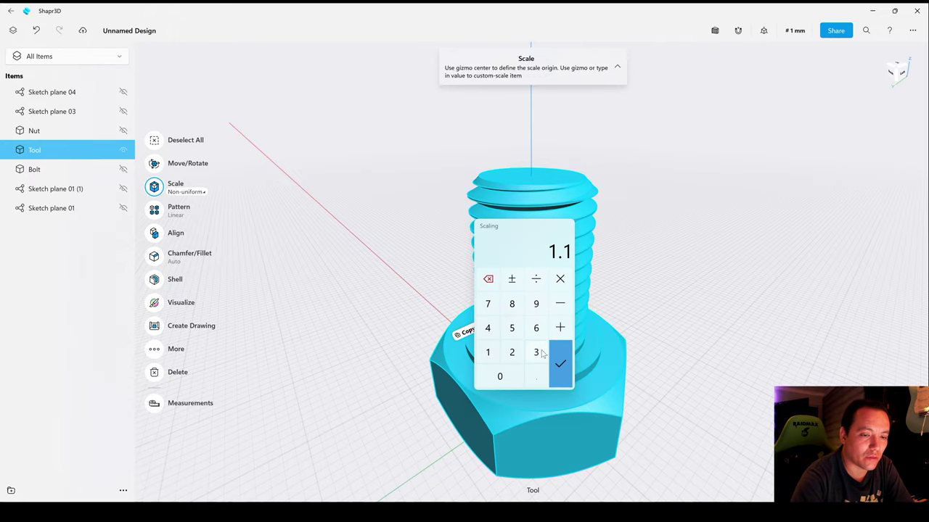
left_click(565, 360)
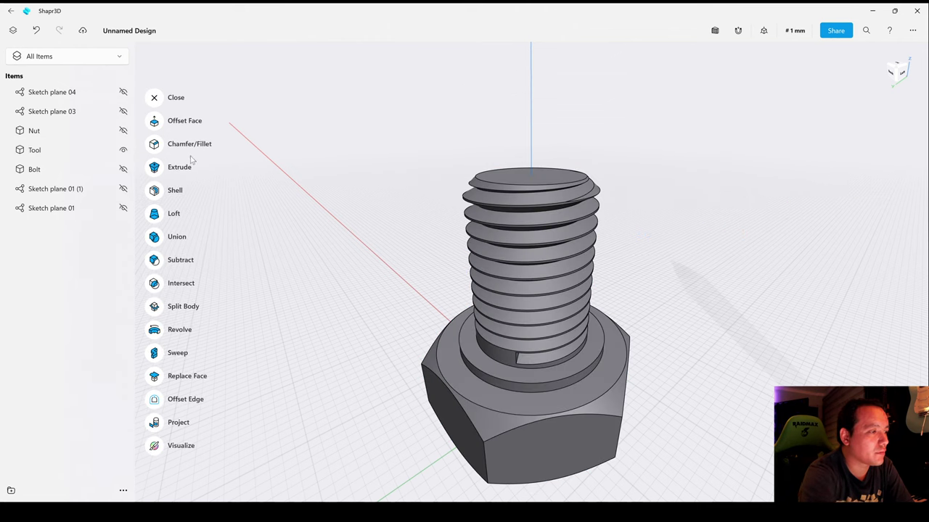
- Show the Nut, subtract the Tool body from it with Keep Originals set to None, and unhide the Bolt
left_click(124, 131)
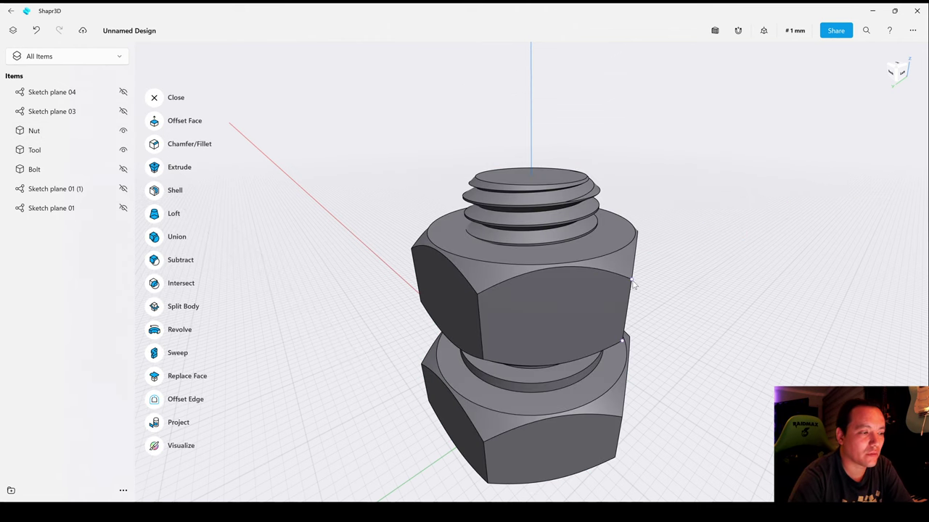
right_click_drag(628, 285, 604, 245)
left_click(164, 261)
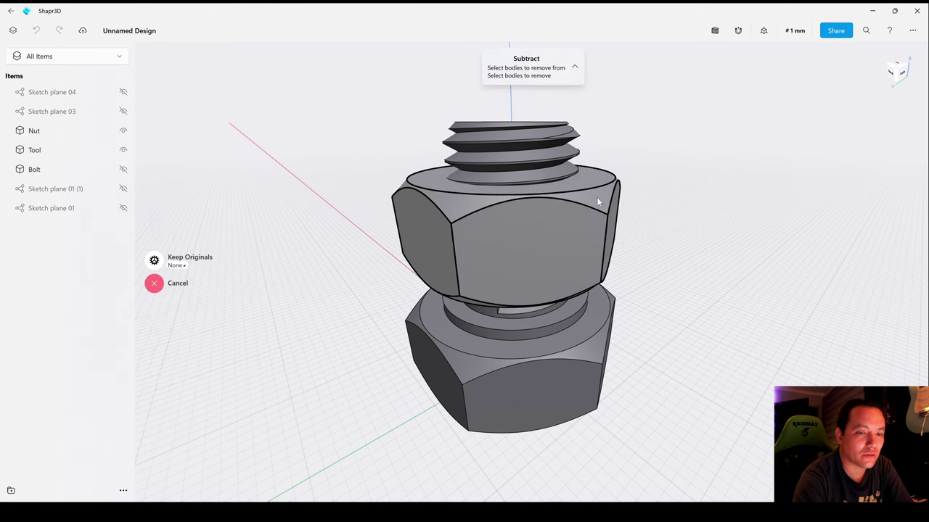
left_click(597, 197)
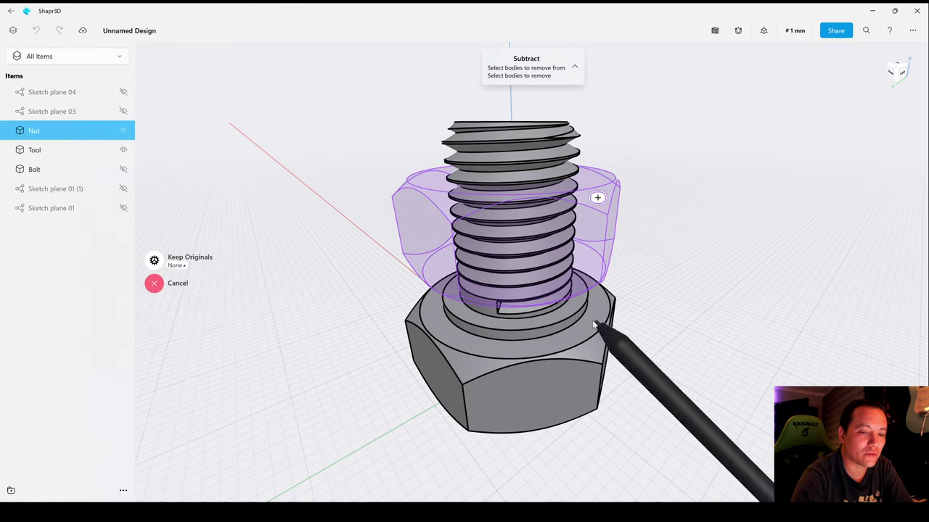
left_click(593, 319)
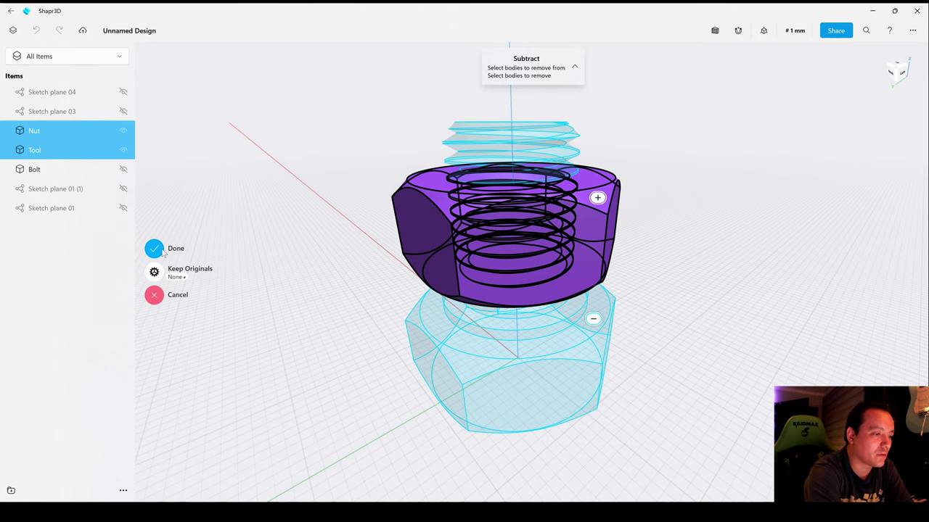
left_click(177, 277)
left_click(261, 315)
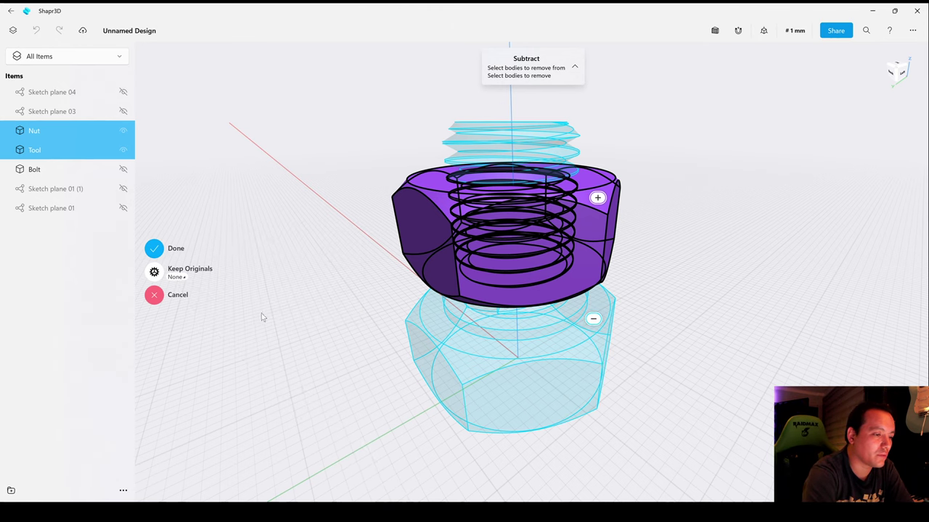
left_click(154, 248)
right_click_drag(629, 338, 617, 296)
left_click(123, 150)
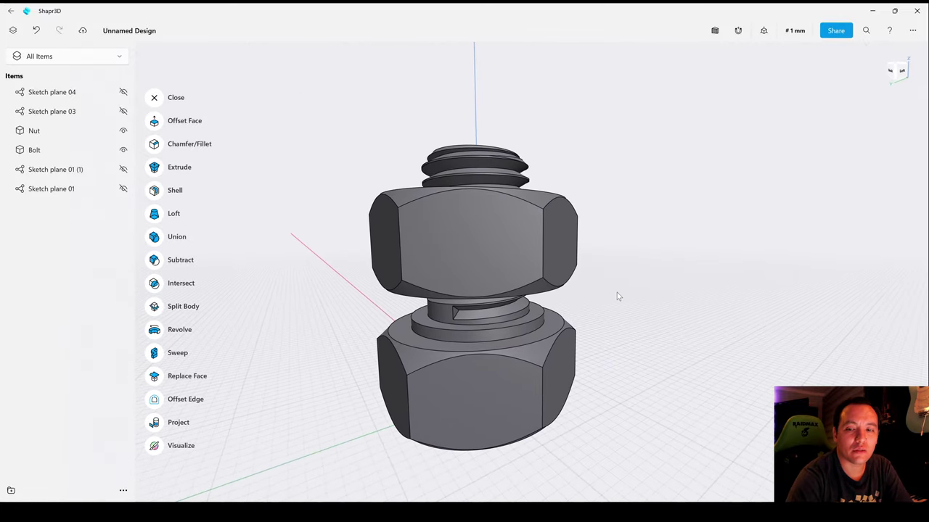
- Examine the thread clearance between the bolt and nut in a section view from the back
left_click(891, 76)
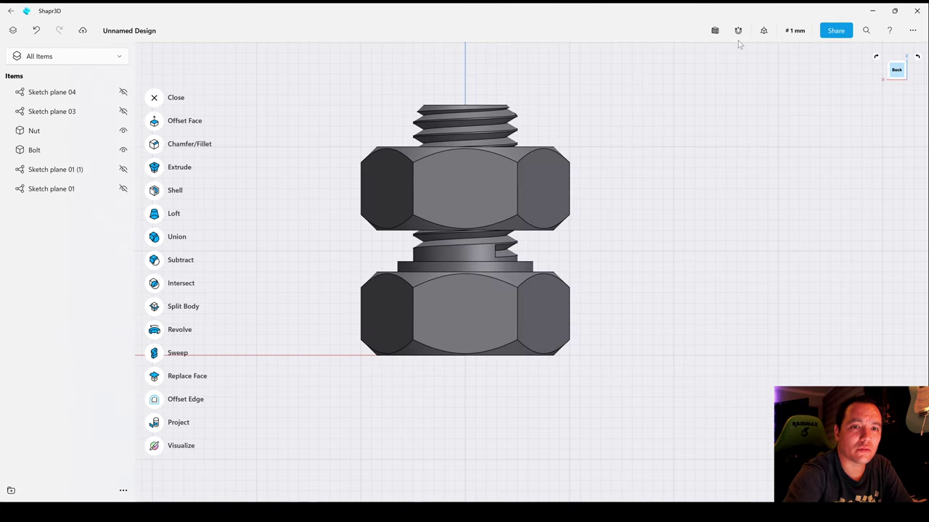
left_click(714, 30)
middle_click_drag(583, 236, 605, 283)
scroll(501, 251, "up", 5)
scroll(536, 262, "down", 1)
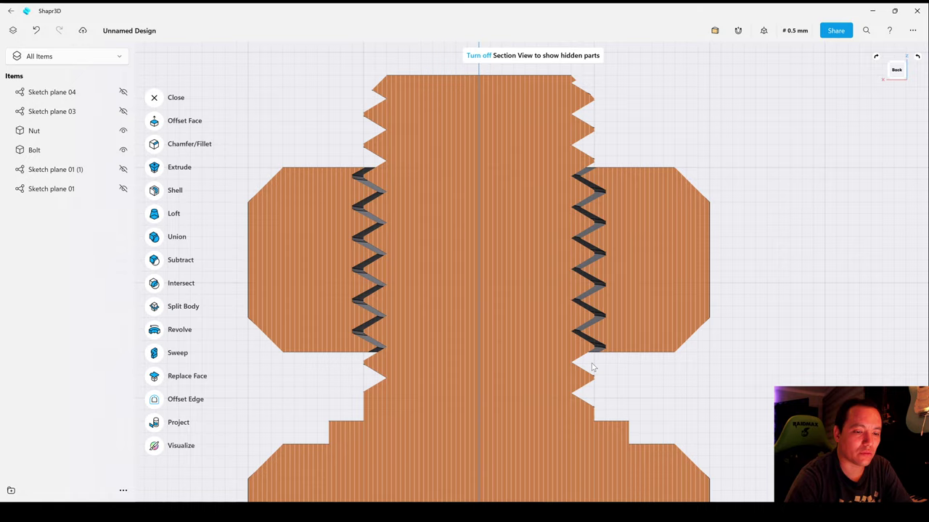
scroll(643, 277, "down", 4)
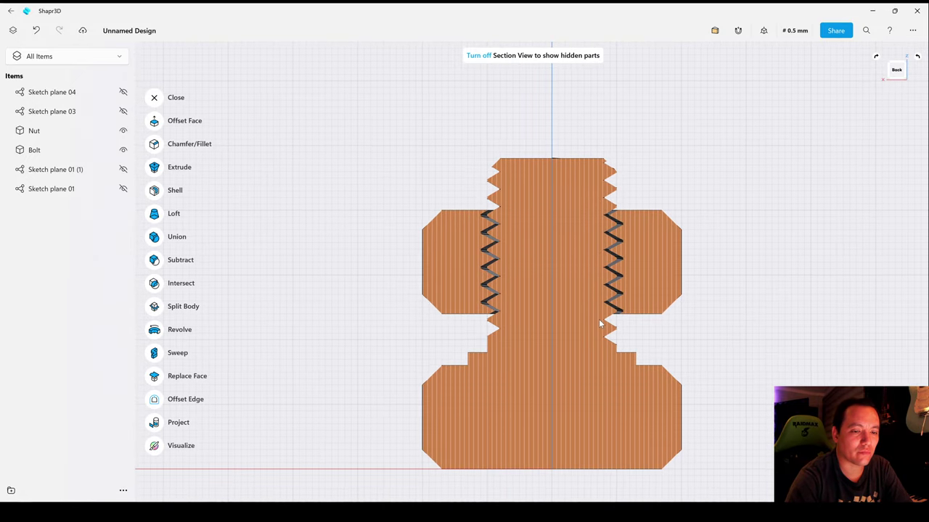
scroll(629, 292, "up", 2)
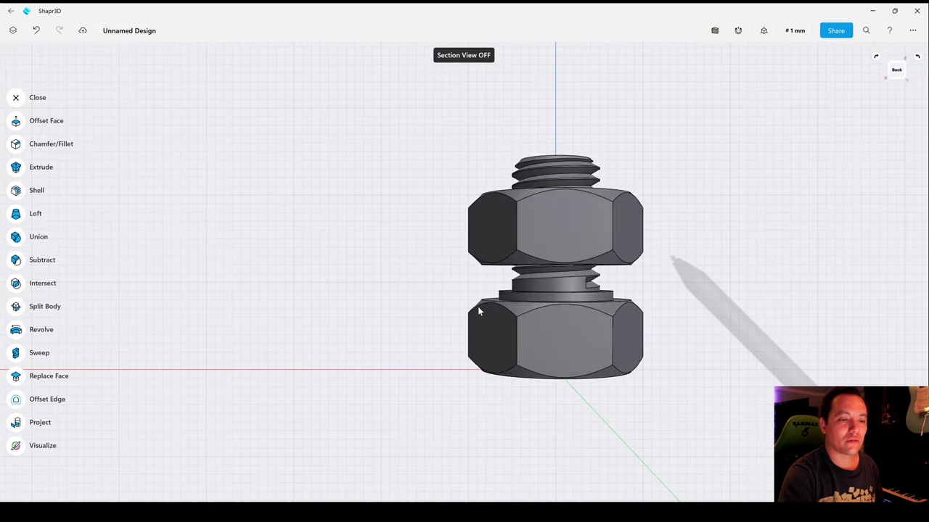
right_click_drag(479, 311, 552, 258)
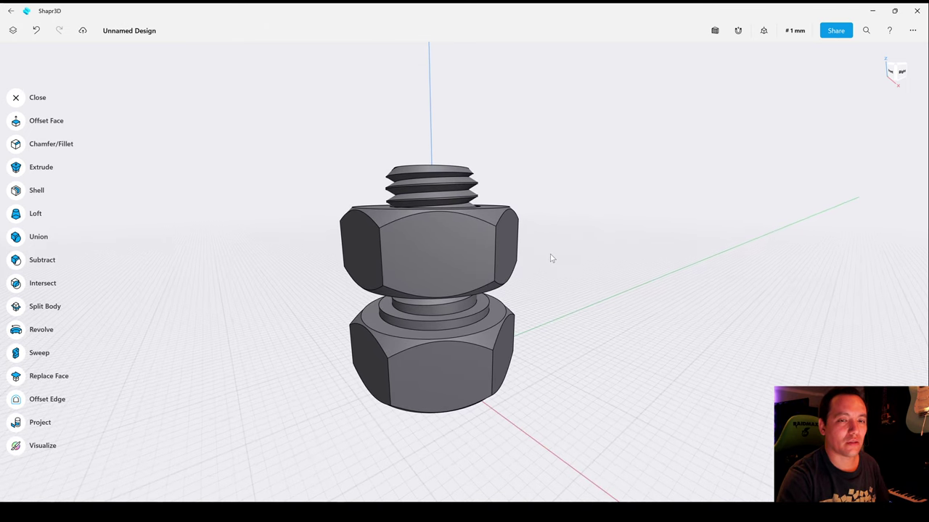
- Export the design as 3MF at High resolution, with mesh bodies included and each first-level item saved separately
left_click(840, 32)
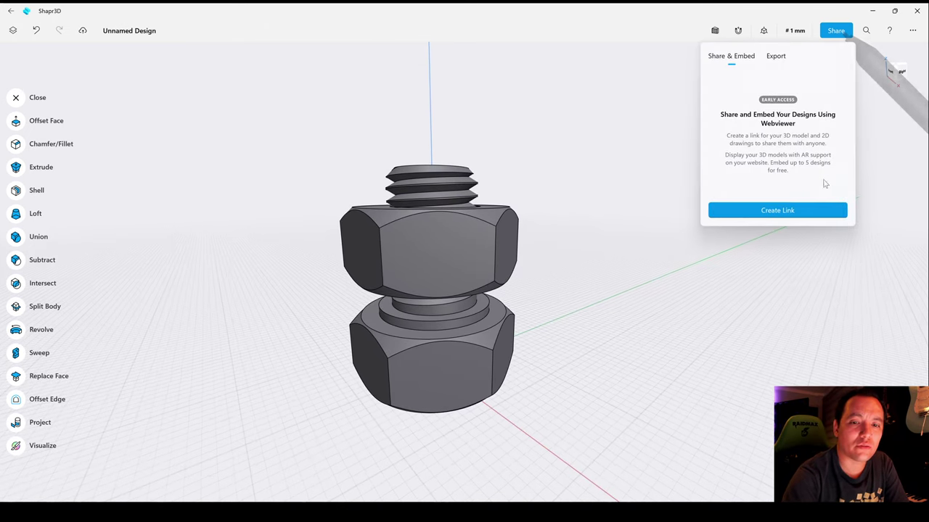
left_click(778, 60)
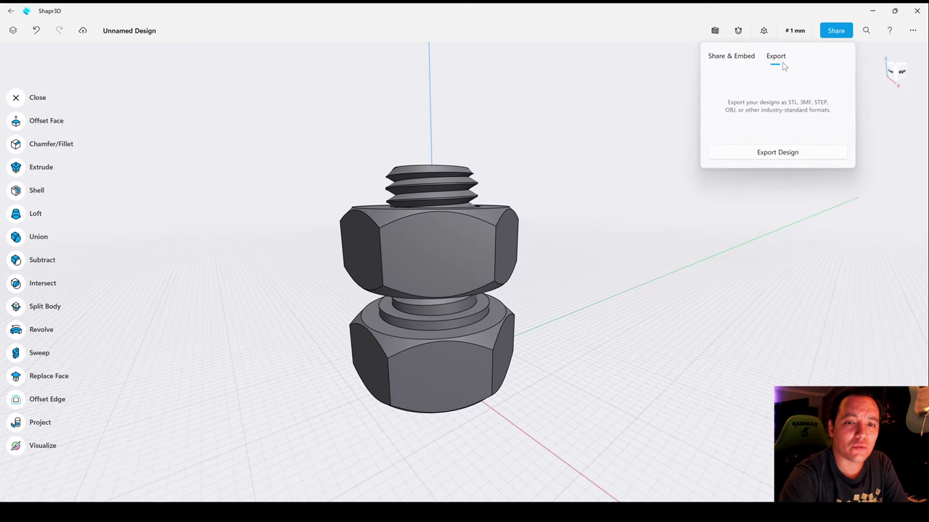
left_click(782, 154)
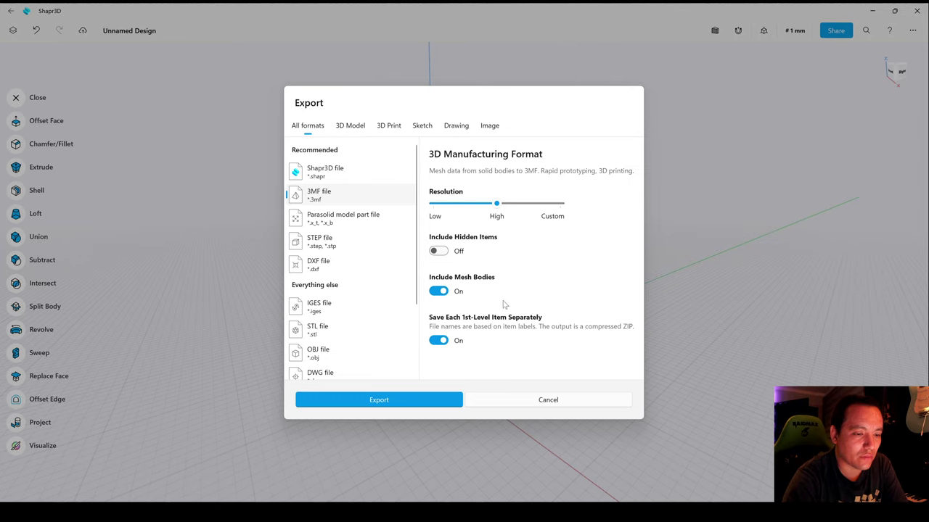
left_click(457, 403)
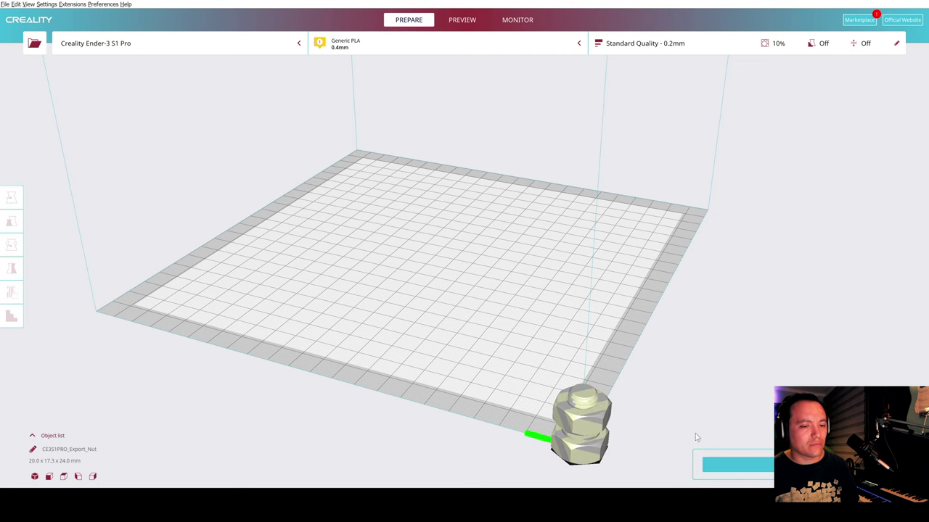
- Switch to the Creality slicer and arrange the overlapping bolt and nut side by side around the build plate's centre
right_click_drag(695, 436, 559, 414)
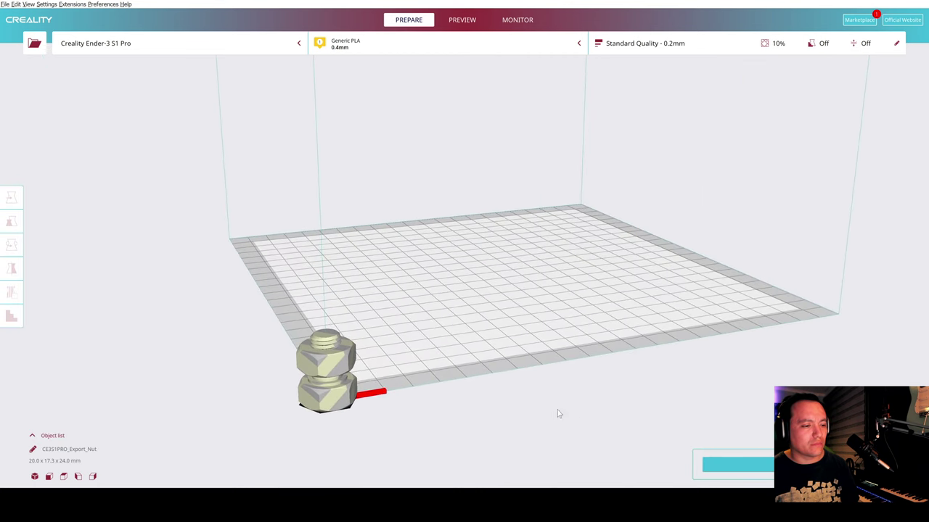
left_click(345, 358)
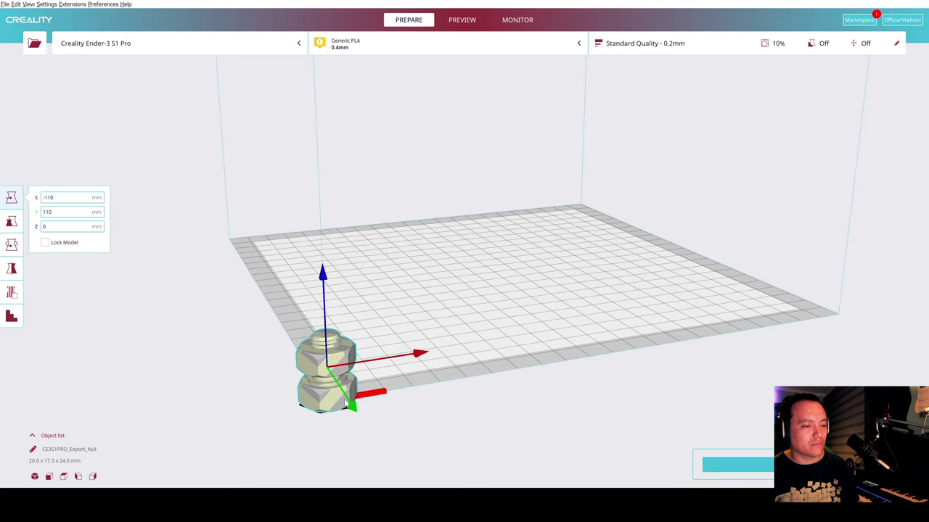
key("ctrl+r")
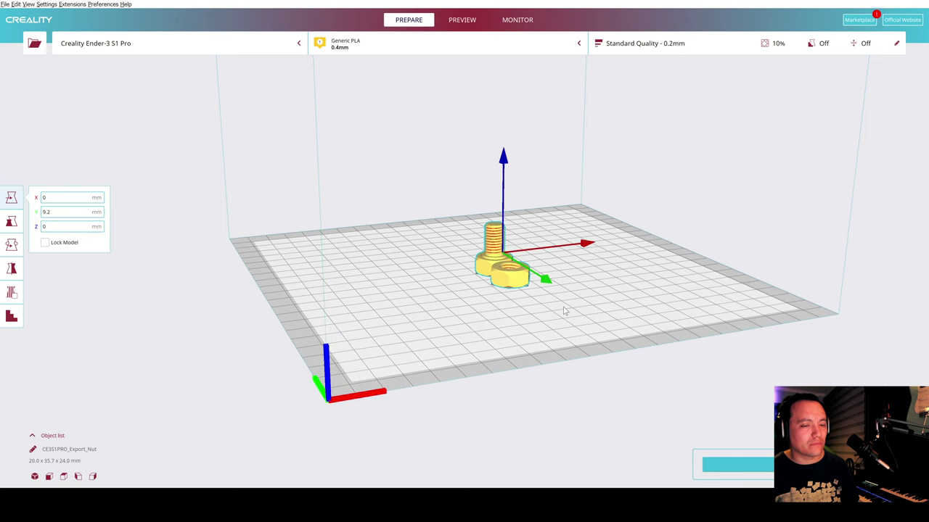
- Slice the bolt and nut at Standard Quality 0.2mm and preview the sliced layers
right_click_drag(564, 311, 638, 337)
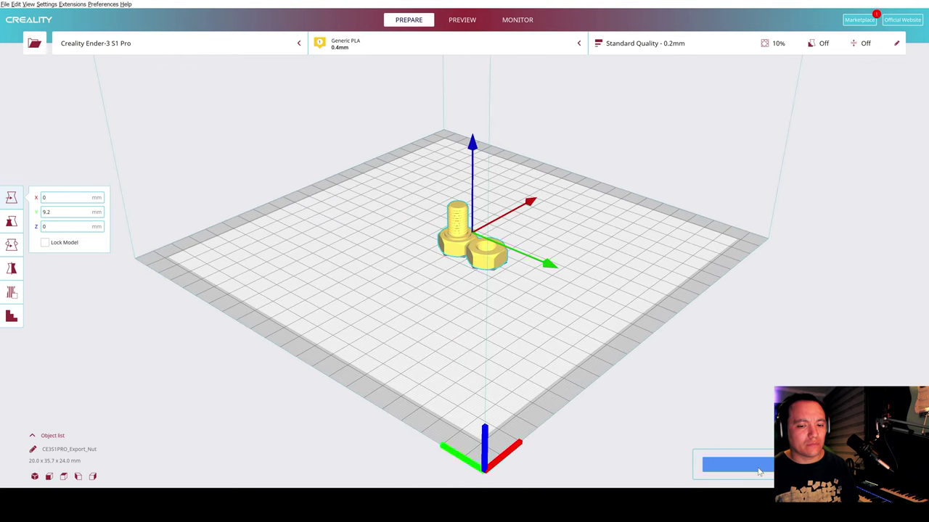
left_click(758, 471)
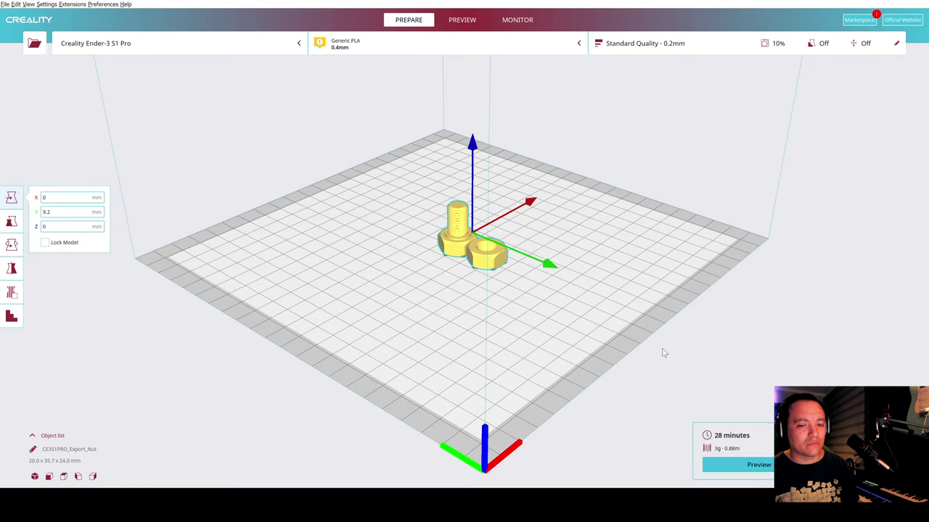
left_click(760, 465)
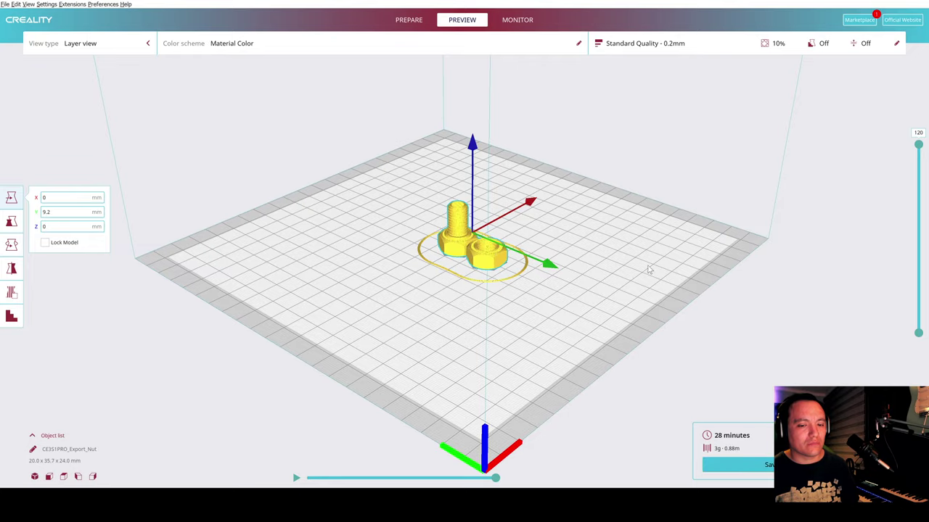